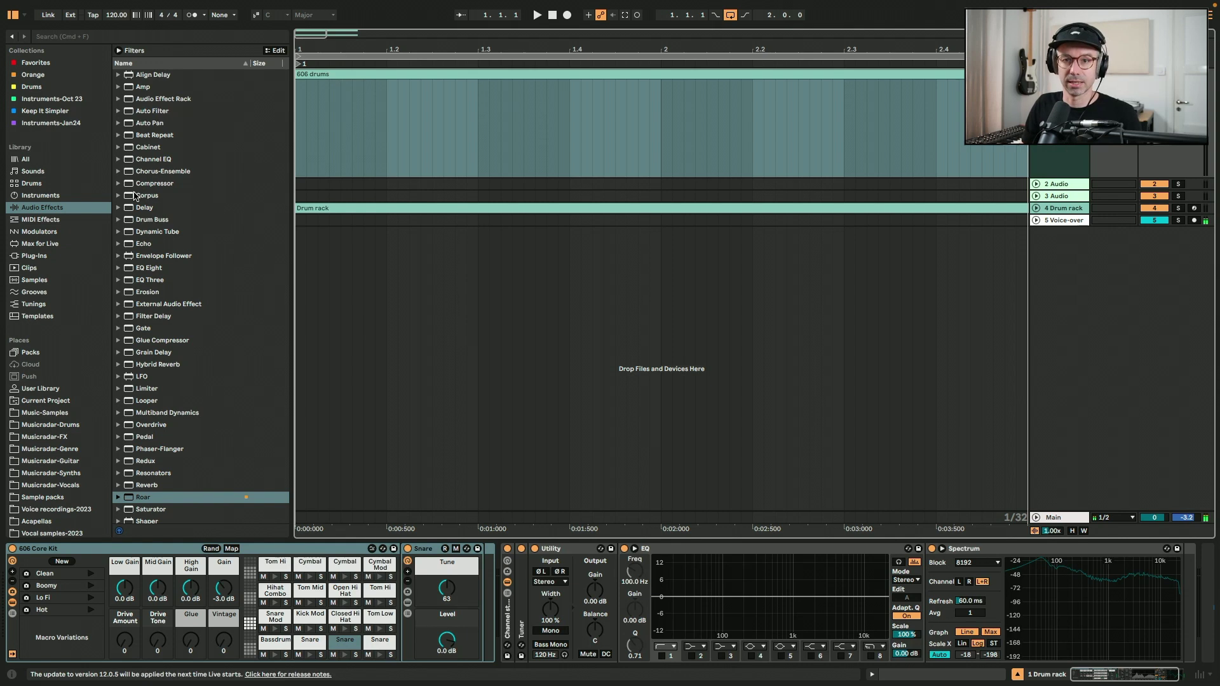
{"action": "left_click", "coordinate": [76, 183]}
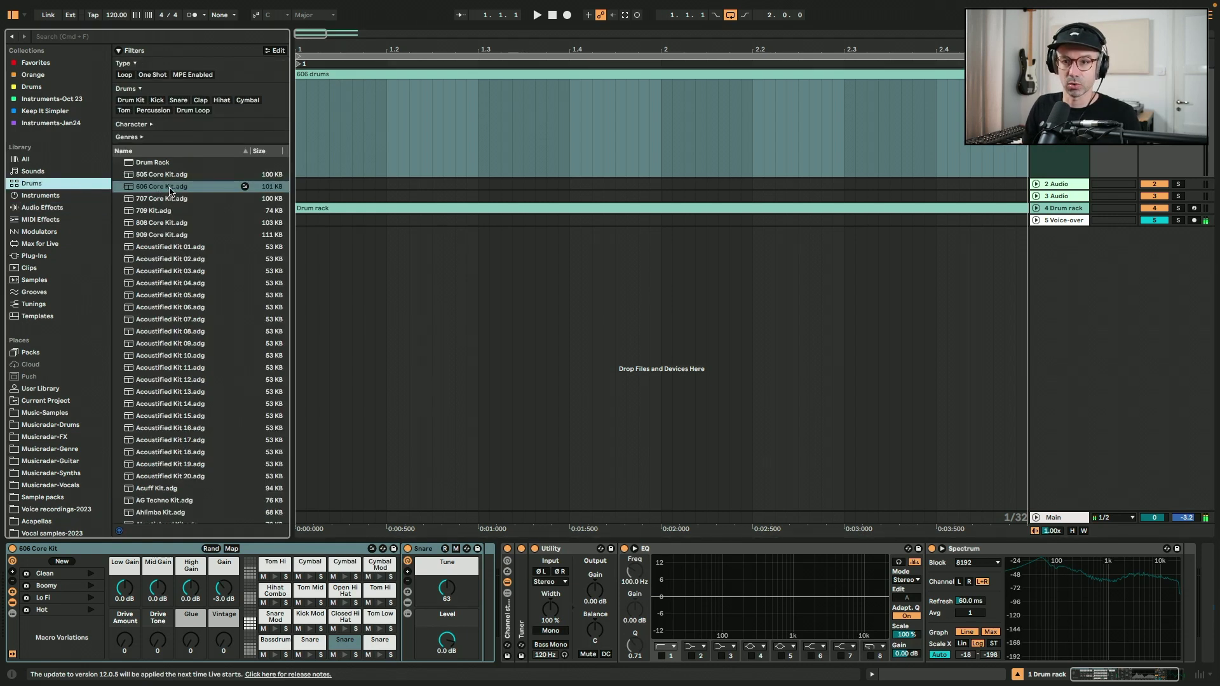
{"action": "left_click", "coordinate": [64, 210]}
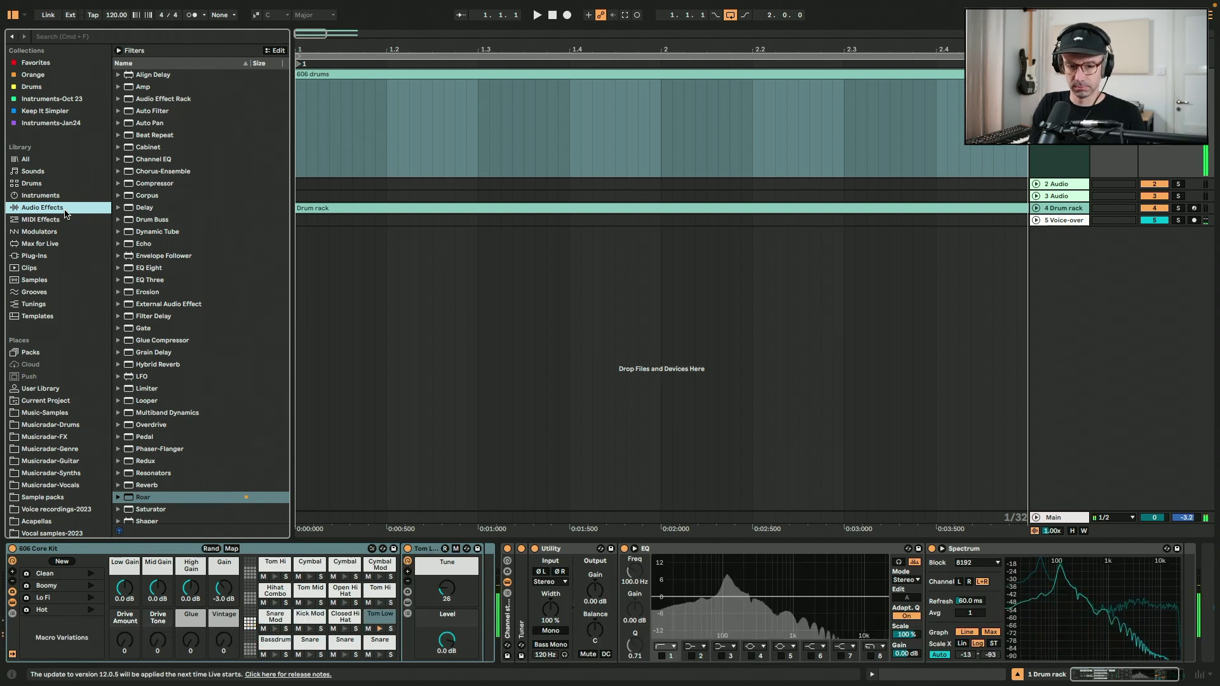
Open the 606 drums clip for note editing and set the song tempo to 132 BPM
{"action": "double_click", "coordinate": [337, 69]}
{"action": "left_click", "coordinate": [113, 17]}
{"action": "key", "text": "Return"}
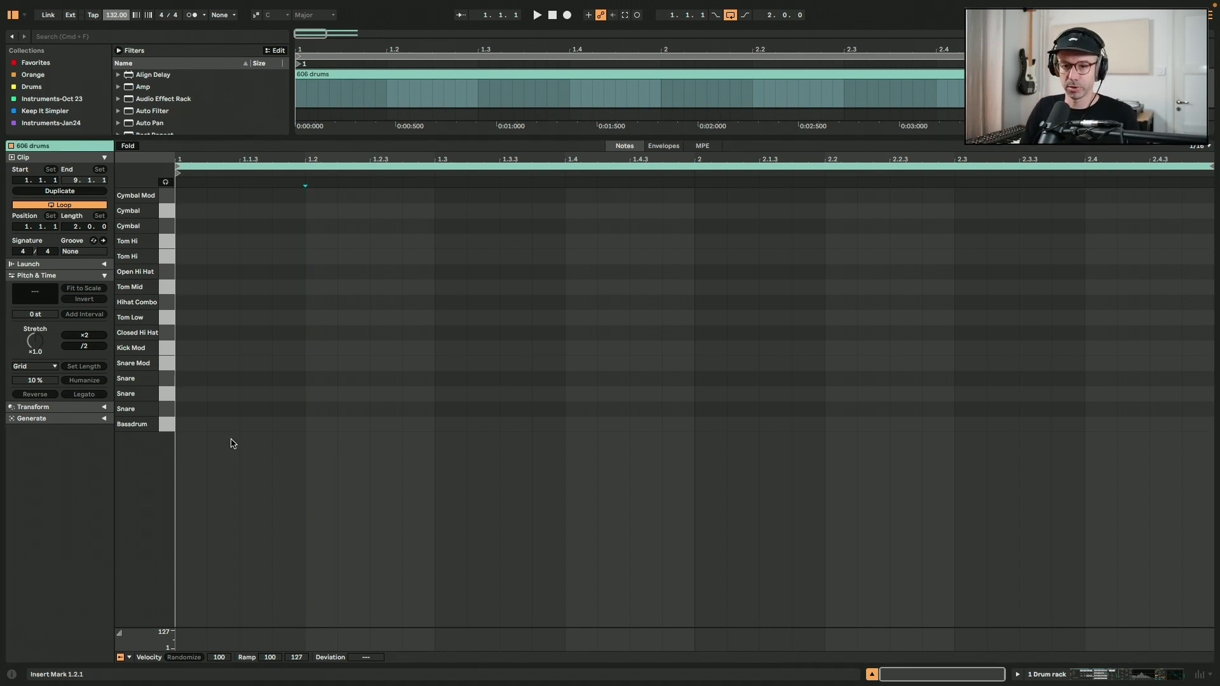
Program a Bassdrum note on beat 1 and a Snare on beat 2, duplicate the pair across both bars, and play the loop
{"action": "double_click", "coordinate": [207, 427]}
{"action": "double_click", "coordinate": [333, 395]}
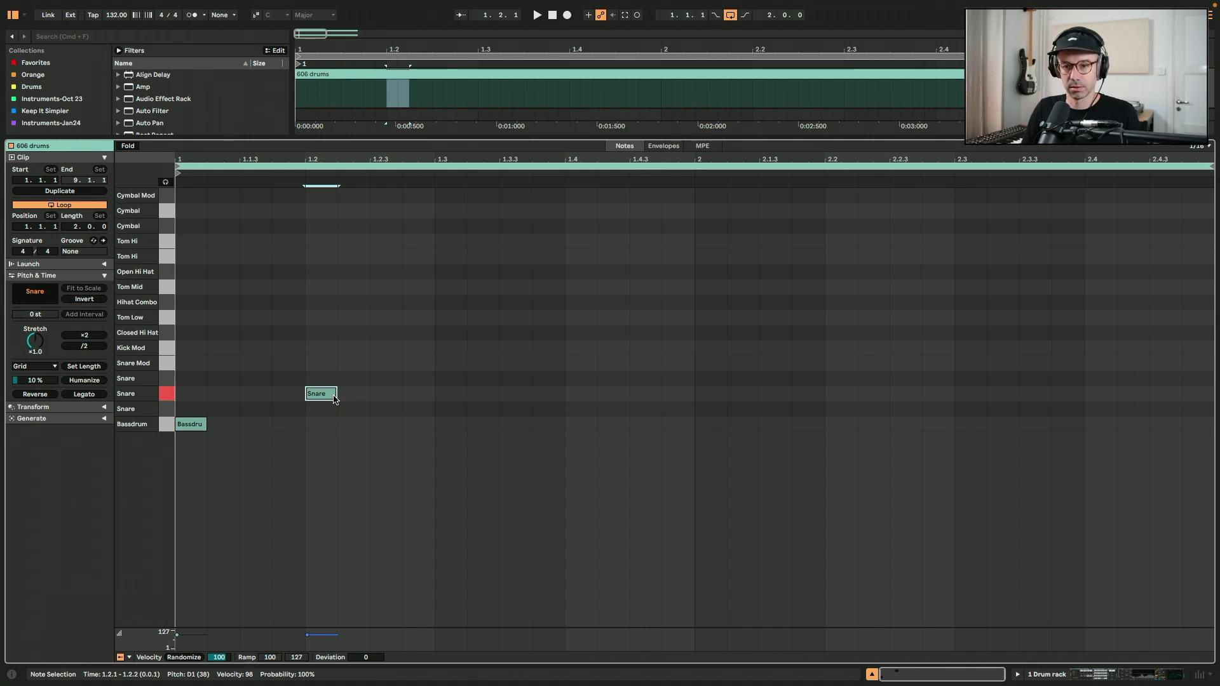
{"action": "left_click_drag", "start_coordinate": [425, 398], "coordinate": [192, 464]}
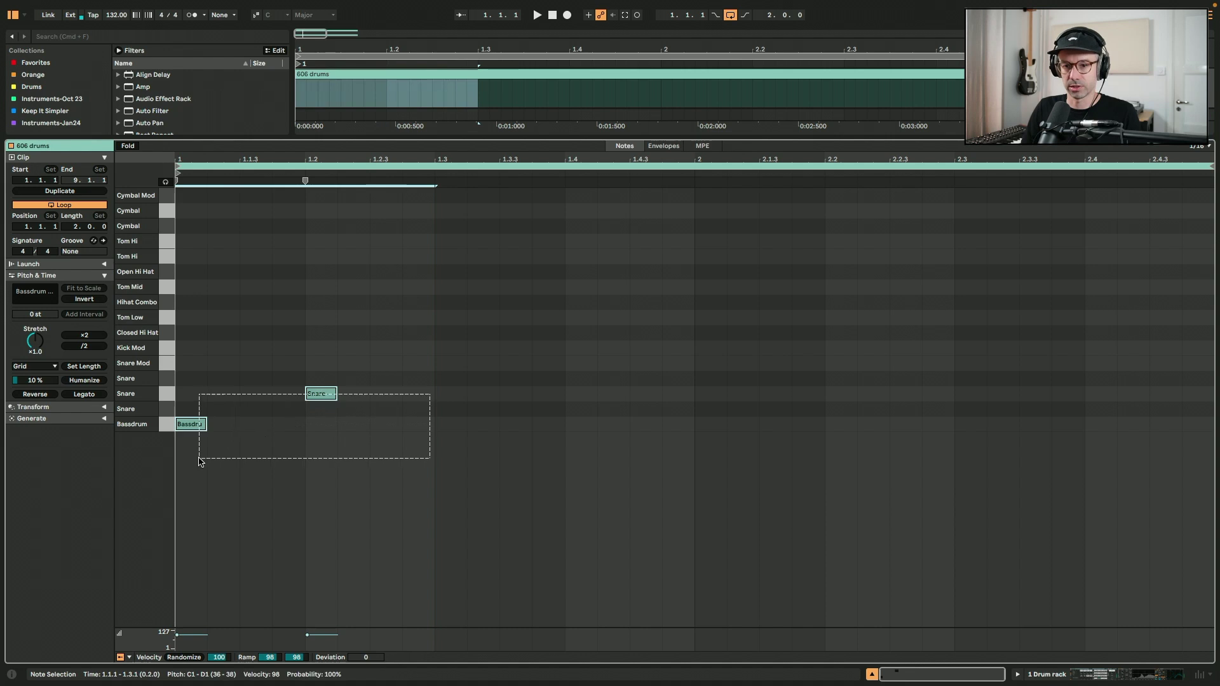
{"action": "key", "text": "super+d"}
{"action": "key", "text": "super+d"}
{"action": "key", "text": "super+d"}
{"action": "key", "text": "space"}
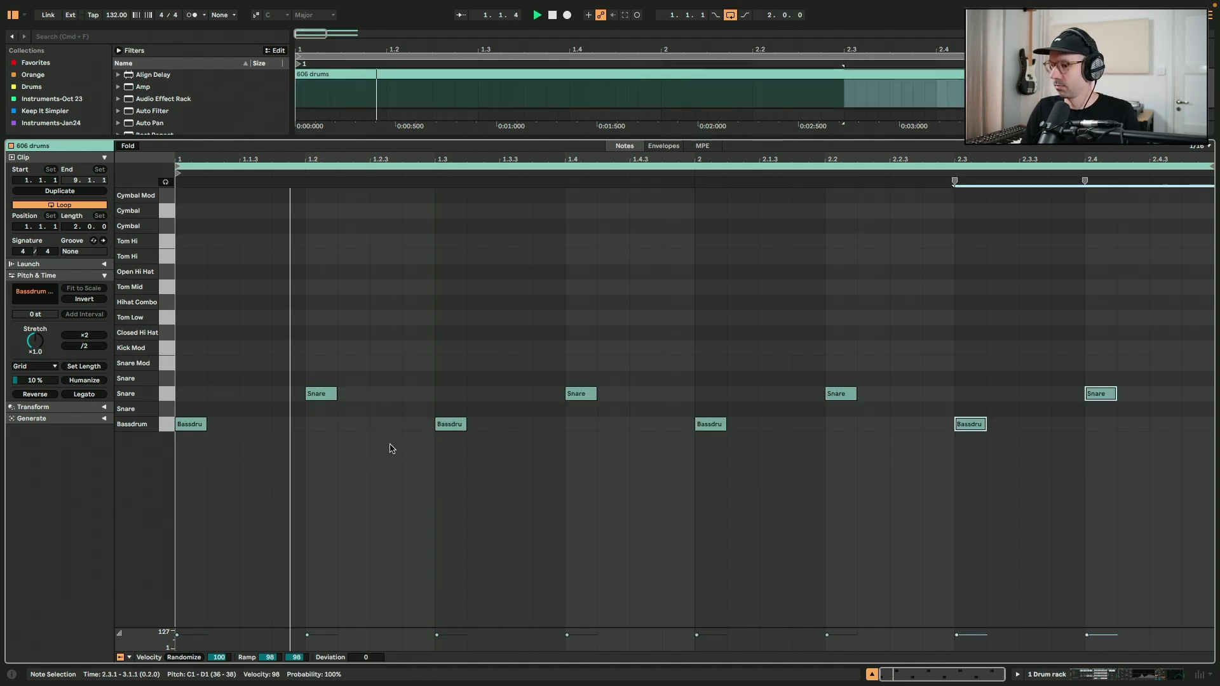
Add Bassdrum notes at 1.2.4 and 1.3.3 with reduced velocities, and move the 2.3 Bassdrum note to 2.2.3
{"action": "left_click_drag", "start_coordinate": [392, 625], "coordinate": [389, 596]}
{"action": "left_click", "coordinate": [491, 467]}
{"action": "left_click", "coordinate": [422, 429]}
{"action": "key", "text": "space"}
{"action": "double_click", "coordinate": [421, 430]}
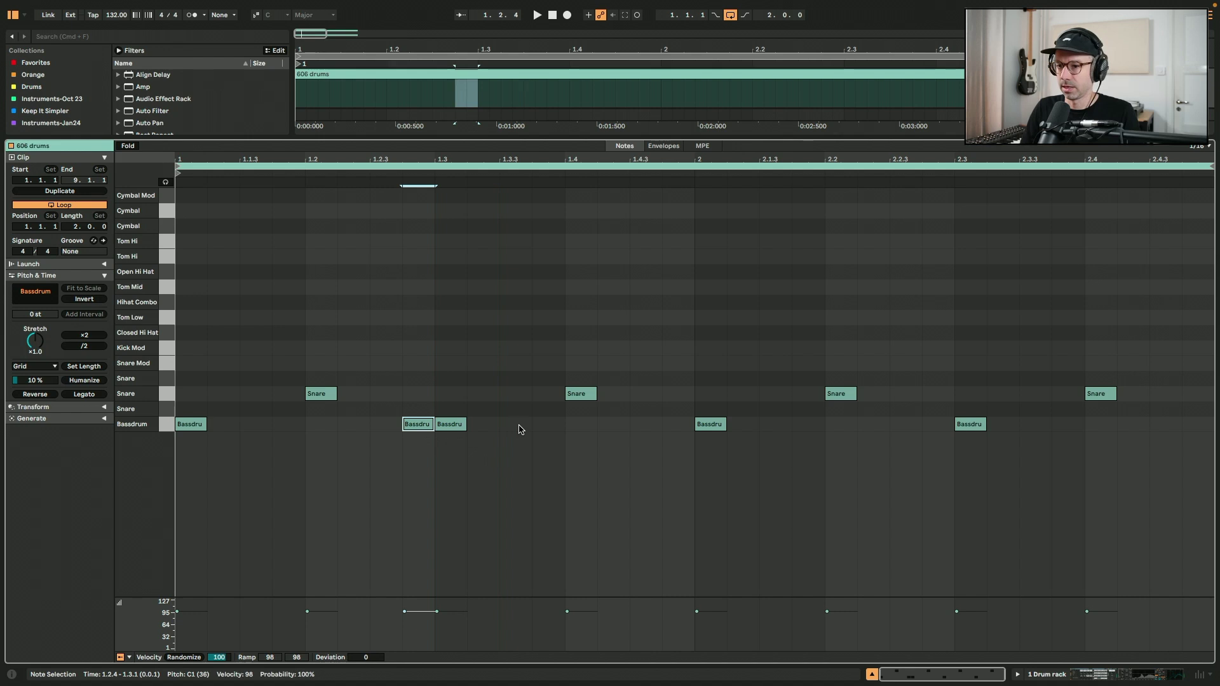
{"action": "double_click", "coordinate": [518, 426]}
{"action": "left_click_drag", "start_coordinate": [964, 432], "coordinate": [912, 434]}
{"action": "key", "text": "space"}
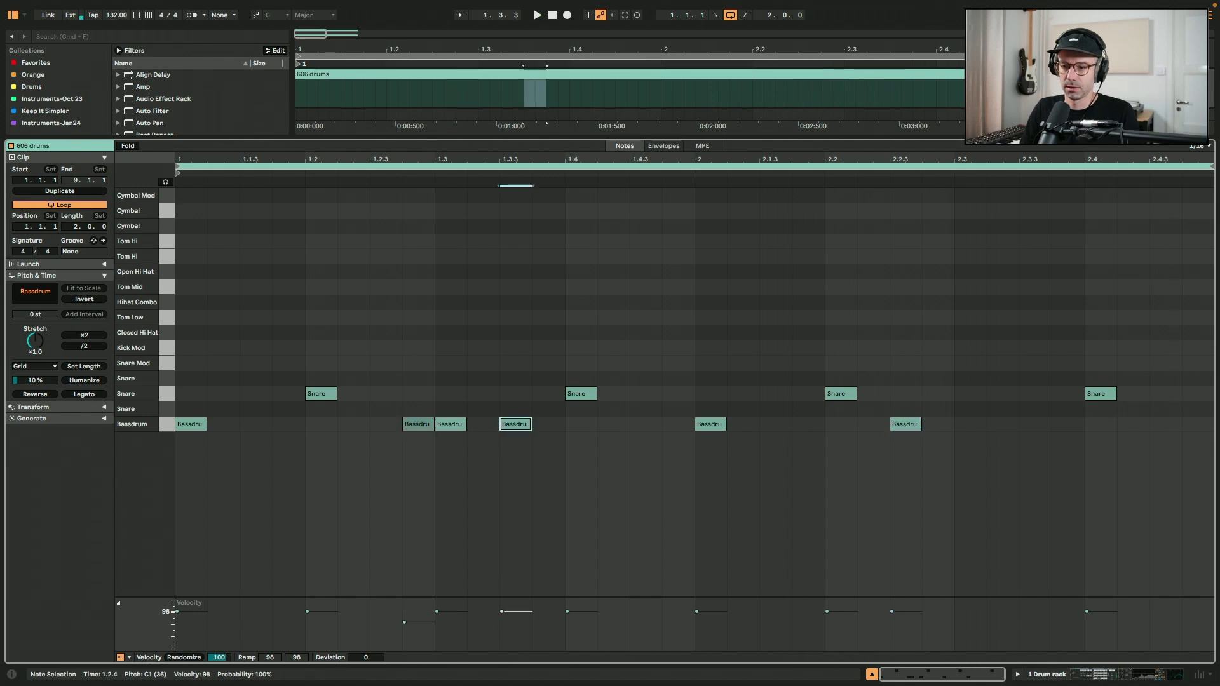
{"action": "left_click_drag", "start_coordinate": [507, 615], "coordinate": [507, 622]}
Program Open Hi Hat notes at 1.1.3 and 1.2.3 and duplicate them across the two bars
{"action": "double_click", "coordinate": [254, 272]}
{"action": "double_click", "coordinate": [384, 272]}
{"action": "left_click_drag", "start_coordinate": [433, 270], "coordinate": [177, 286]}
{"action": "key", "text": "super+d"}
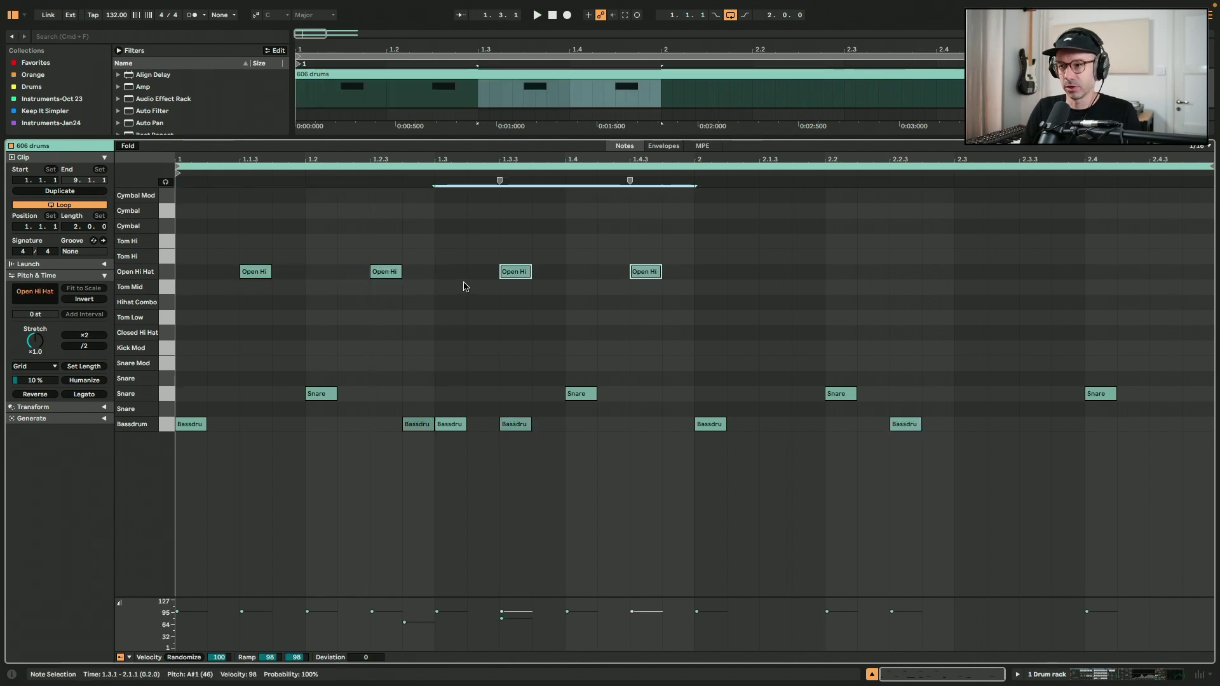
{"action": "key", "text": "super+d"}
{"action": "key", "text": "super+d"}
Copy the open hi-hat notes to the Closed Hi Hat row, shifted onto the beats, and audition the pattern
{"action": "left_click_drag", "start_coordinate": [259, 275], "coordinate": [203, 335]}
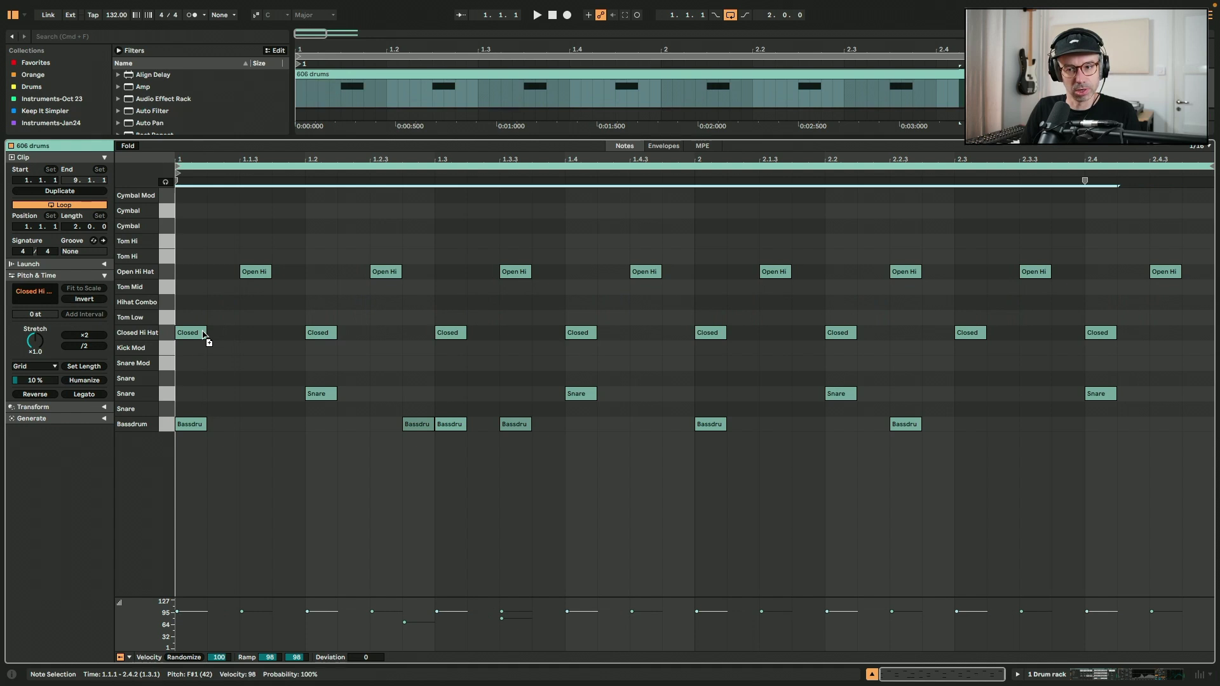
{"action": "left_click", "coordinate": [208, 359]}
{"action": "key", "text": "space"}
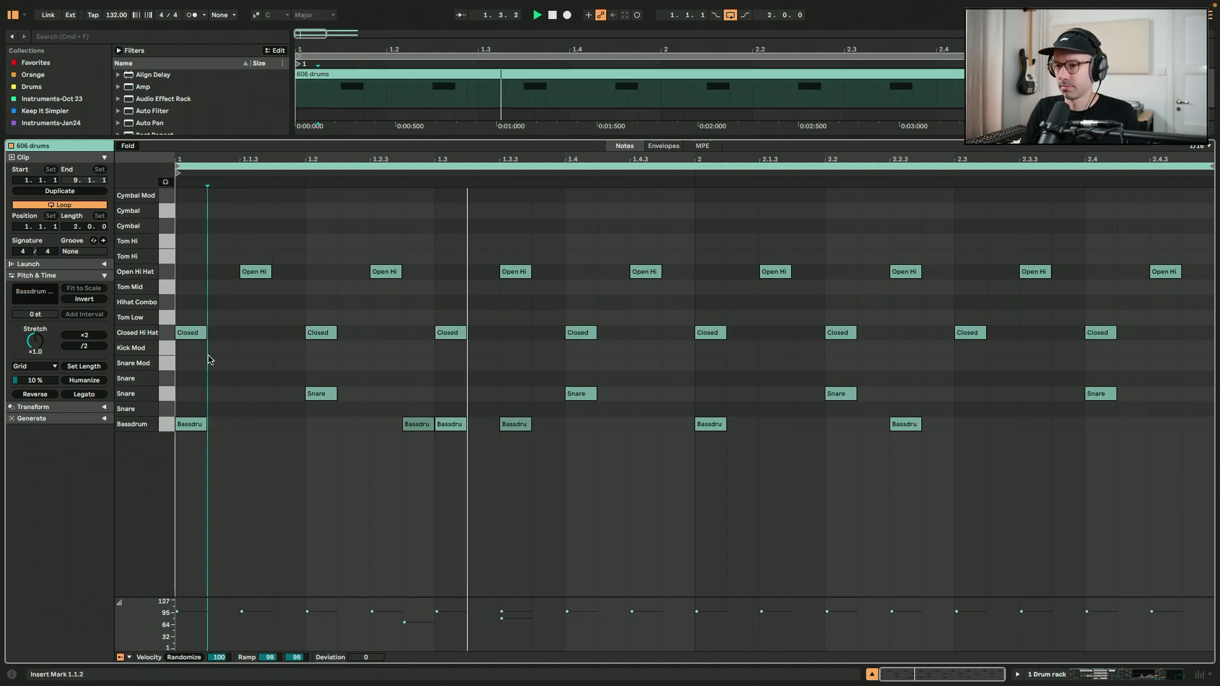
{"action": "key", "text": "space"}
Lower the velocity of all open and closed hi-hat notes to 44, audition the loop, and return to the device chain
{"action": "key", "text": "super+a"}
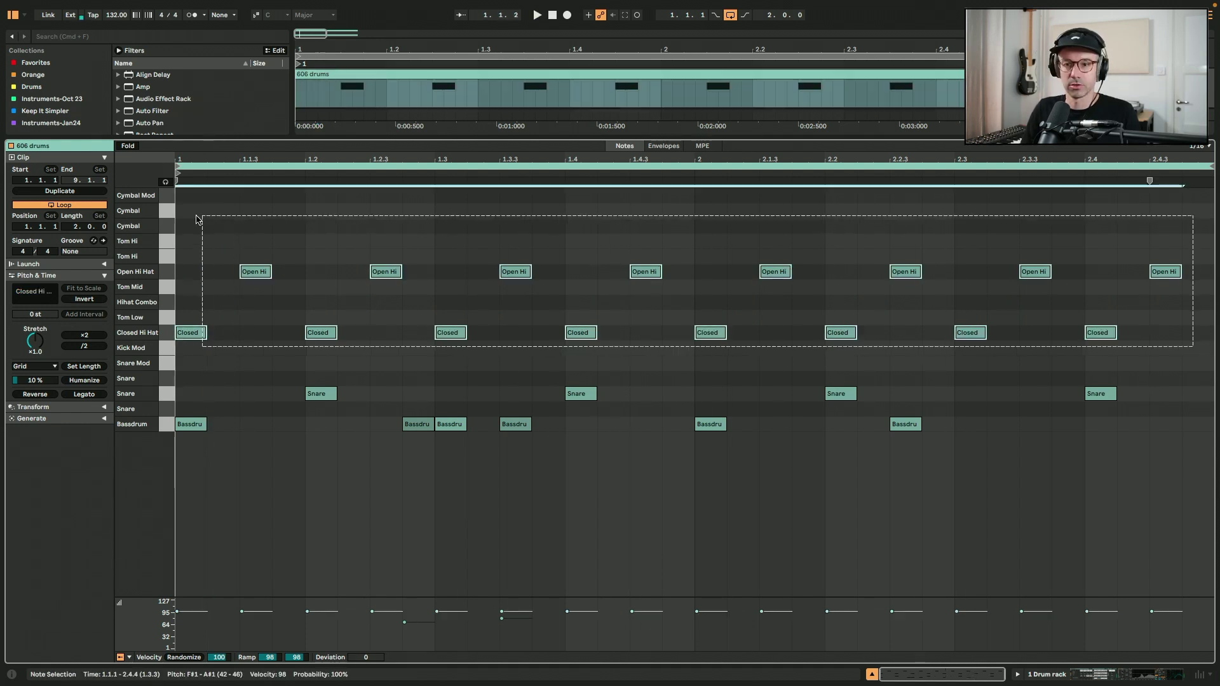
{"action": "mouse_move", "coordinate": [270, 611]}
{"action": "left_mouse_down"}
{"action": "mouse_move", "coordinate": [270, 636]}
{"action": "mouse_move", "coordinate": [270, 615]}
{"action": "left_mouse_up"}
{"action": "key", "text": "space"}
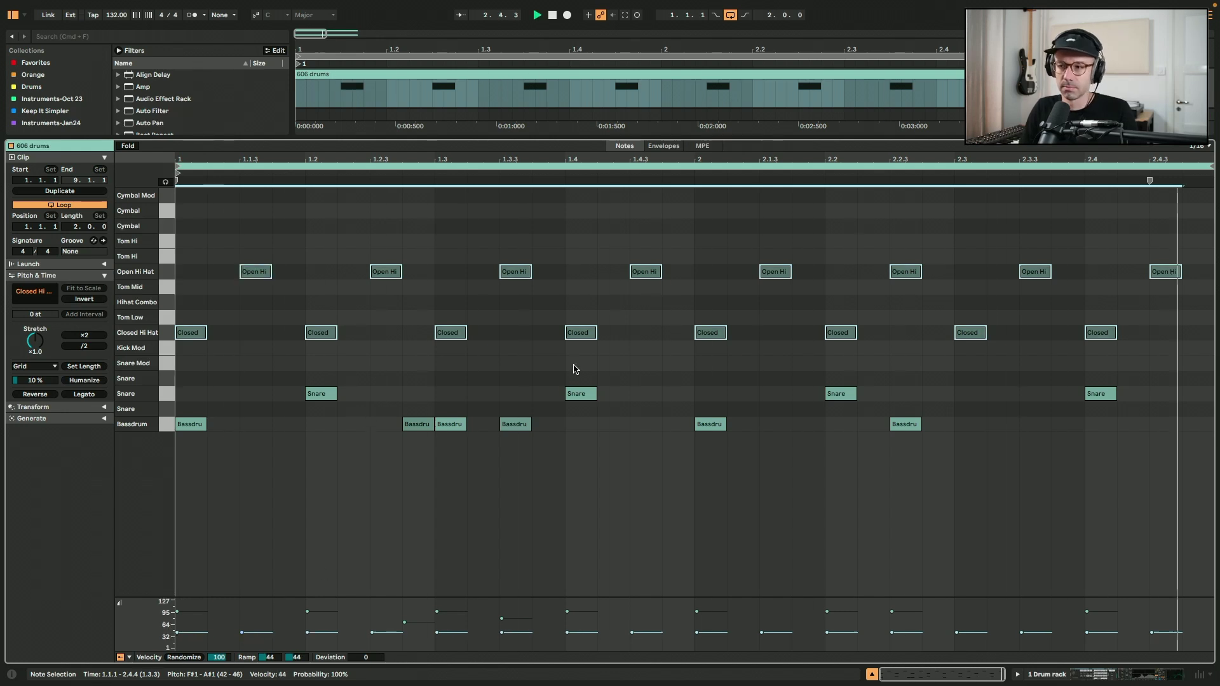
{"action": "key", "text": "shift+Tab"}
{"action": "key", "text": "space"}
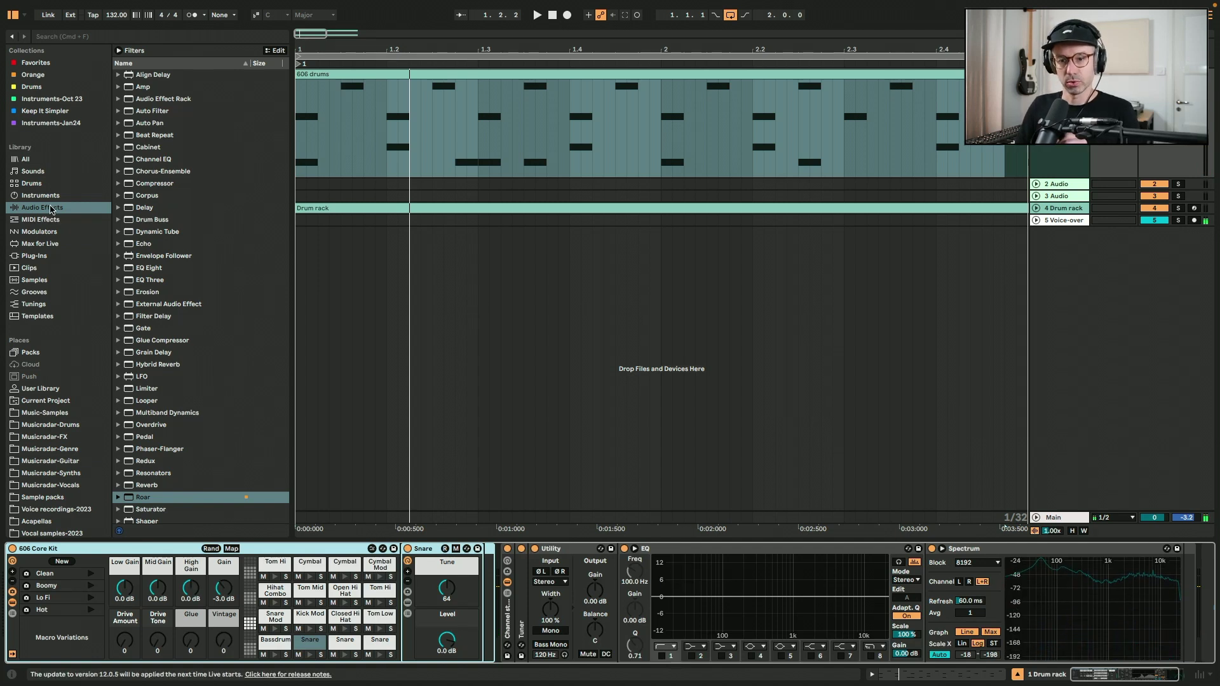
Add the Roar effect to the drum rack track and review its routing modes, keeping Single
{"action": "left_click", "coordinate": [146, 498]}
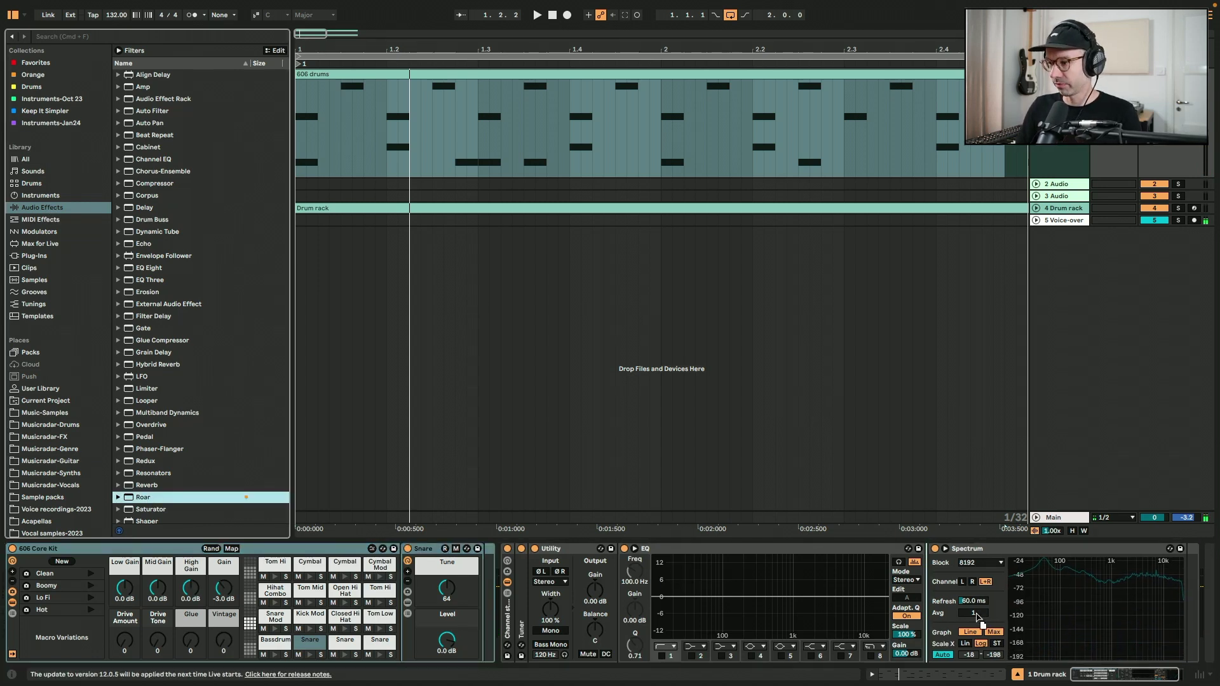
{"action": "key", "text": "Return"}
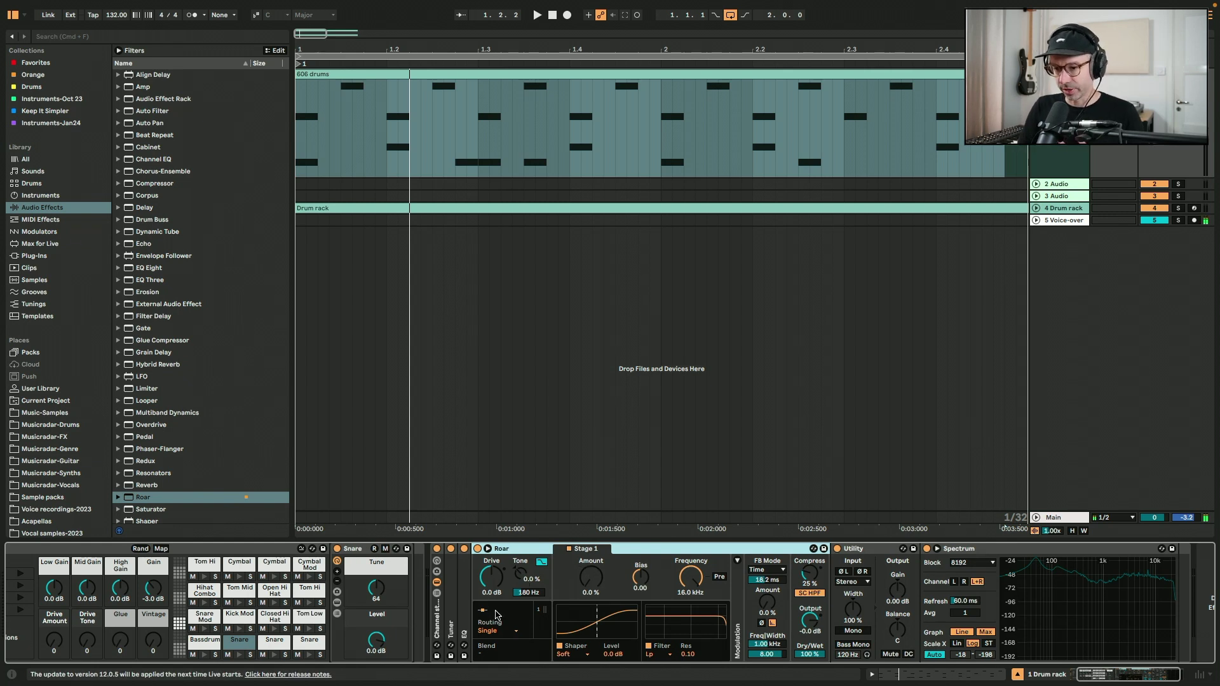
{"action": "left_click", "coordinate": [499, 632]}
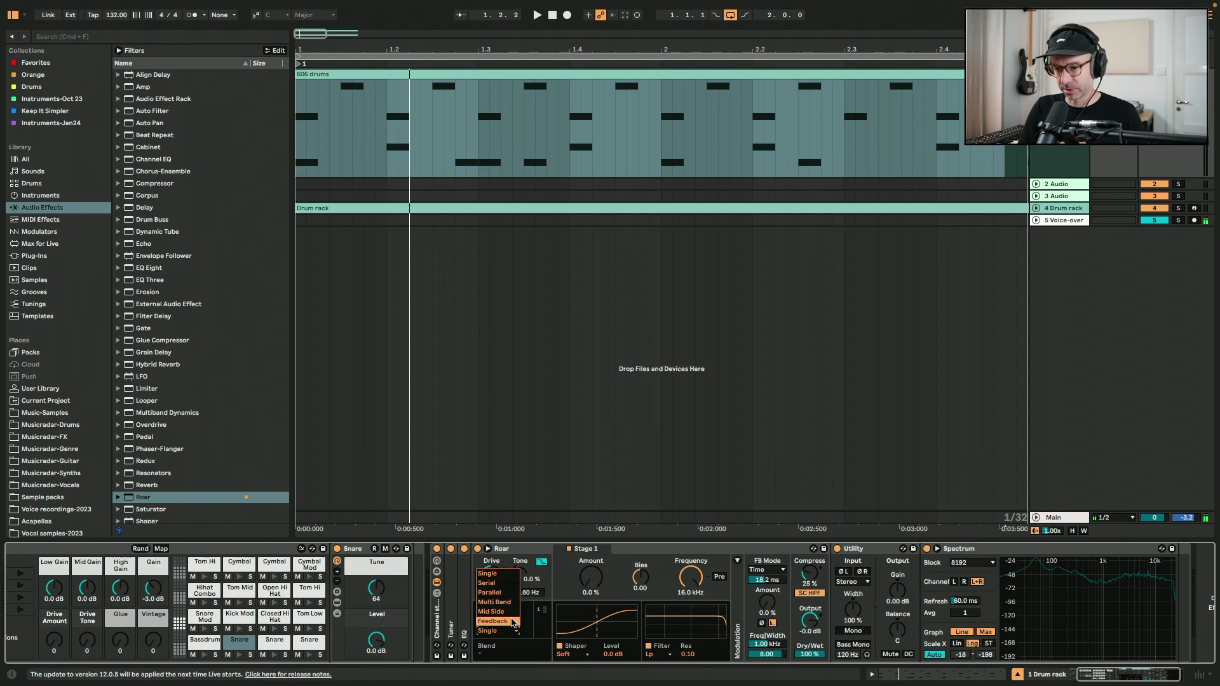
{"action": "left_click", "coordinate": [595, 565]}
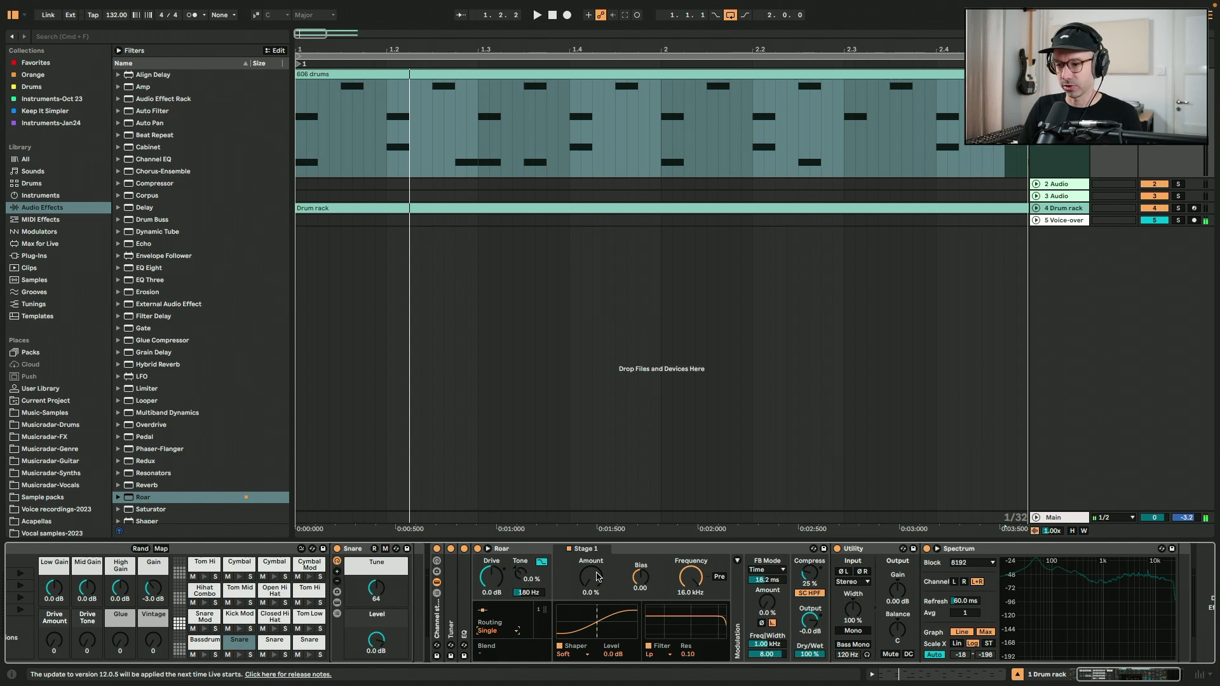
Set Roar's Stage 1 amount to 26% and its drive to 5.0 dB during playback
{"action": "left_click_drag", "start_coordinate": [597, 576], "coordinate": [590, 580]}
{"action": "key", "text": "space"}
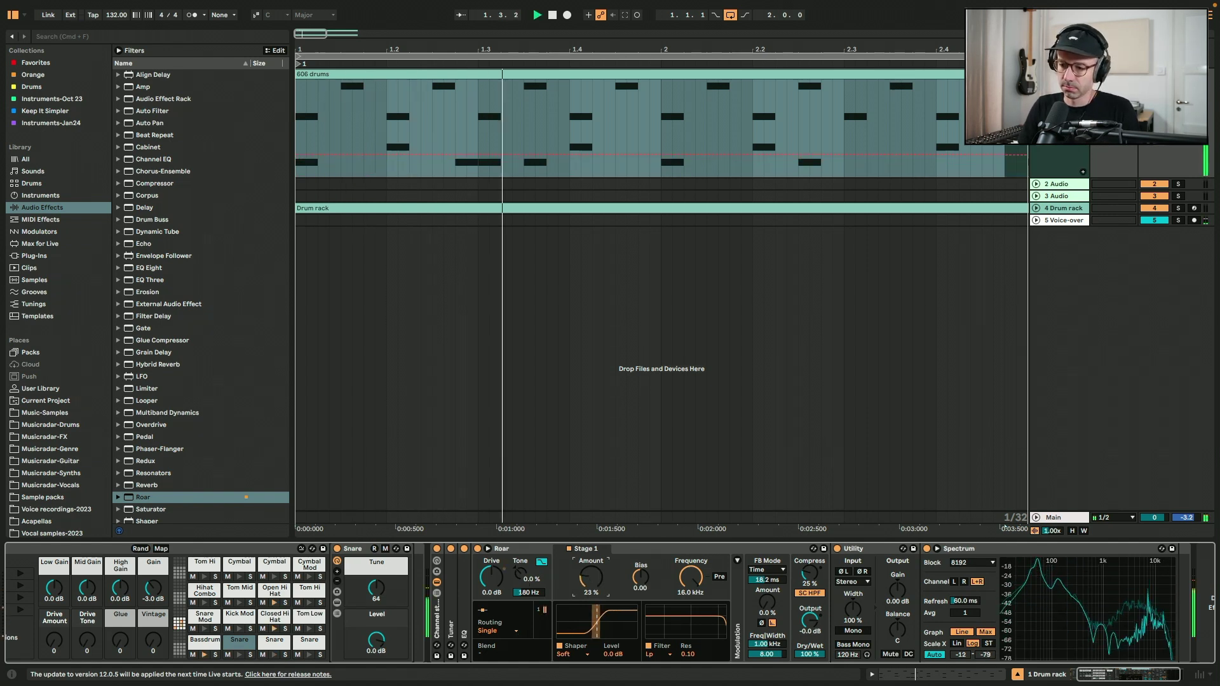
{"action": "left_click_drag", "start_coordinate": [492, 580], "coordinate": [491, 568]}
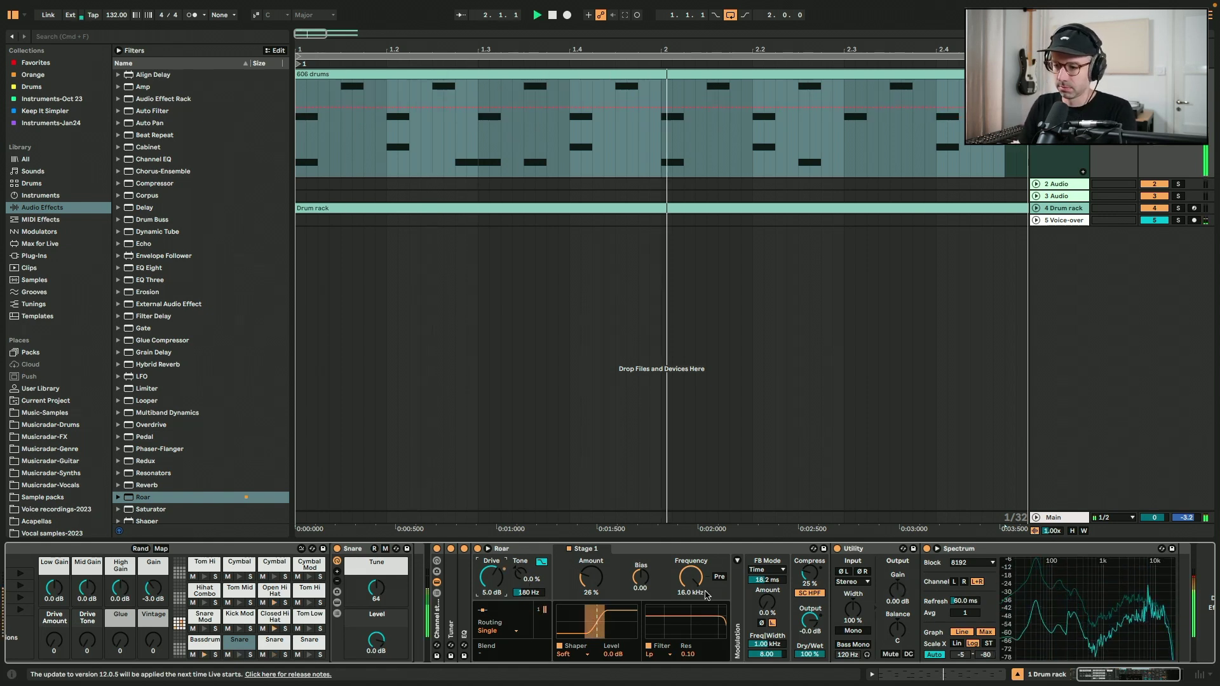
Set Roar's Stage 1 filter to 10.4 kHz with 0.37 resonance, and raise the feedback amount to 8.6%
{"action": "left_click_drag", "start_coordinate": [691, 577], "coordinate": [691, 582]}
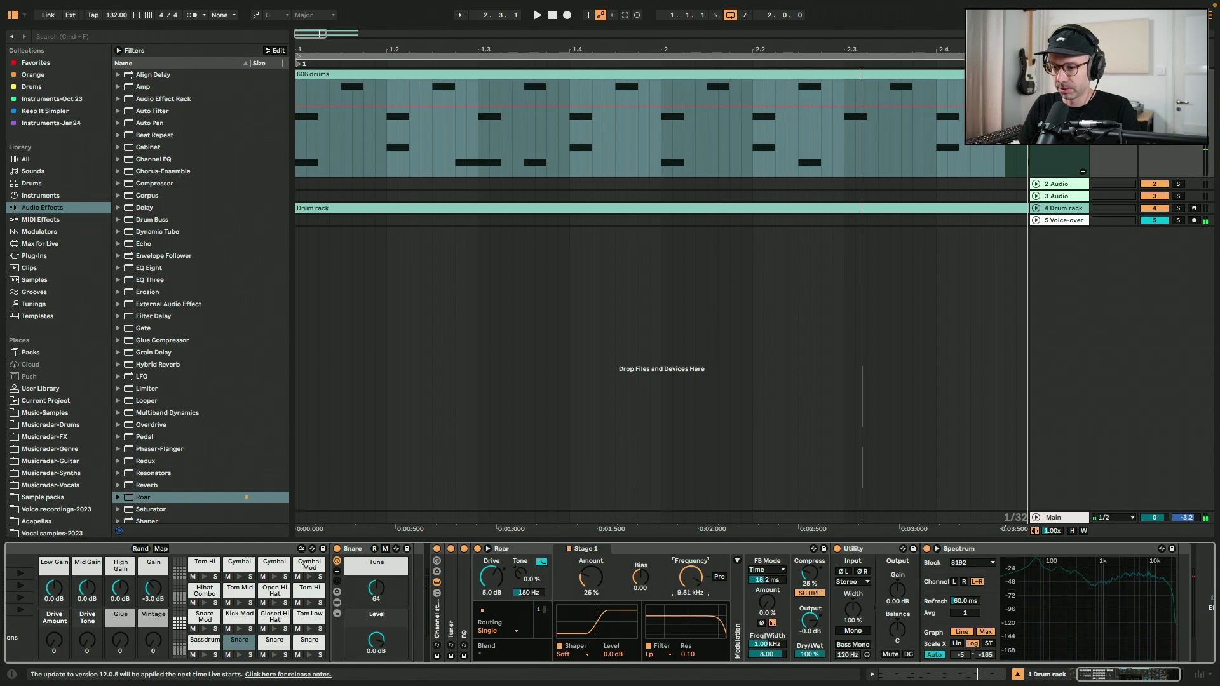
{"action": "left_click_drag", "start_coordinate": [688, 654], "coordinate": [687, 648]}
{"action": "left_click_drag", "start_coordinate": [767, 602], "coordinate": [767, 597]}
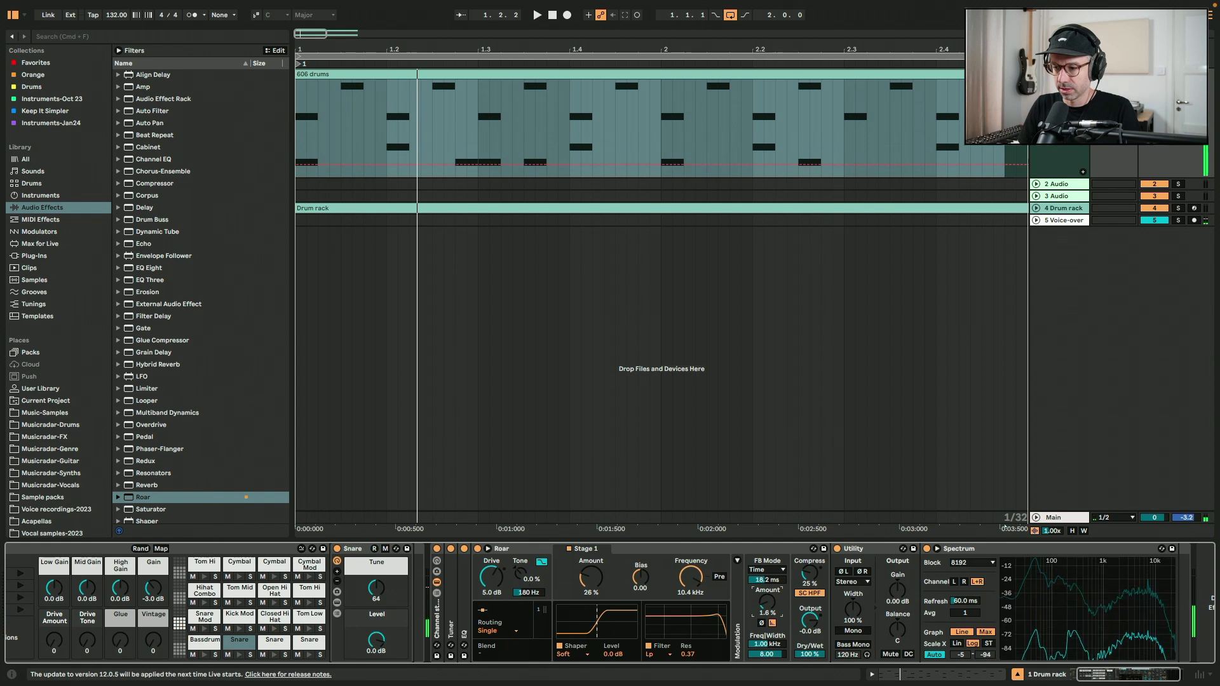
{"action": "key", "text": "space"}
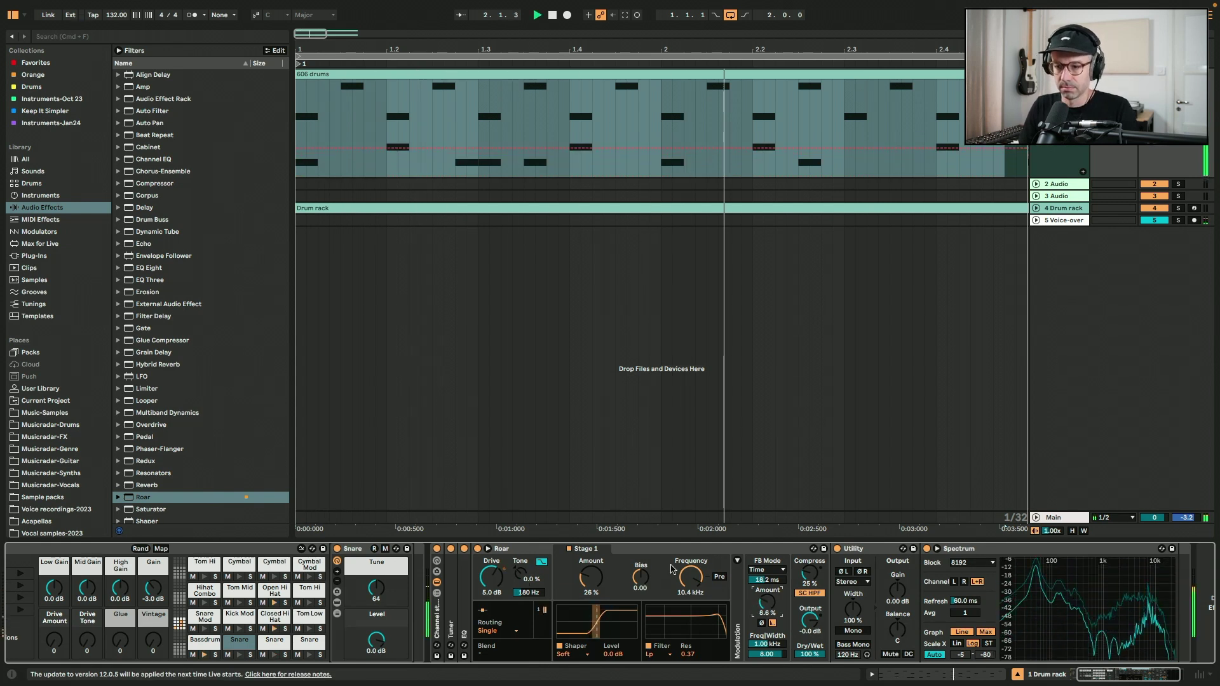
Try the Half Wave Rectifier curve for Roar's Stage 1 shaper
{"action": "left_click", "coordinate": [571, 654]}
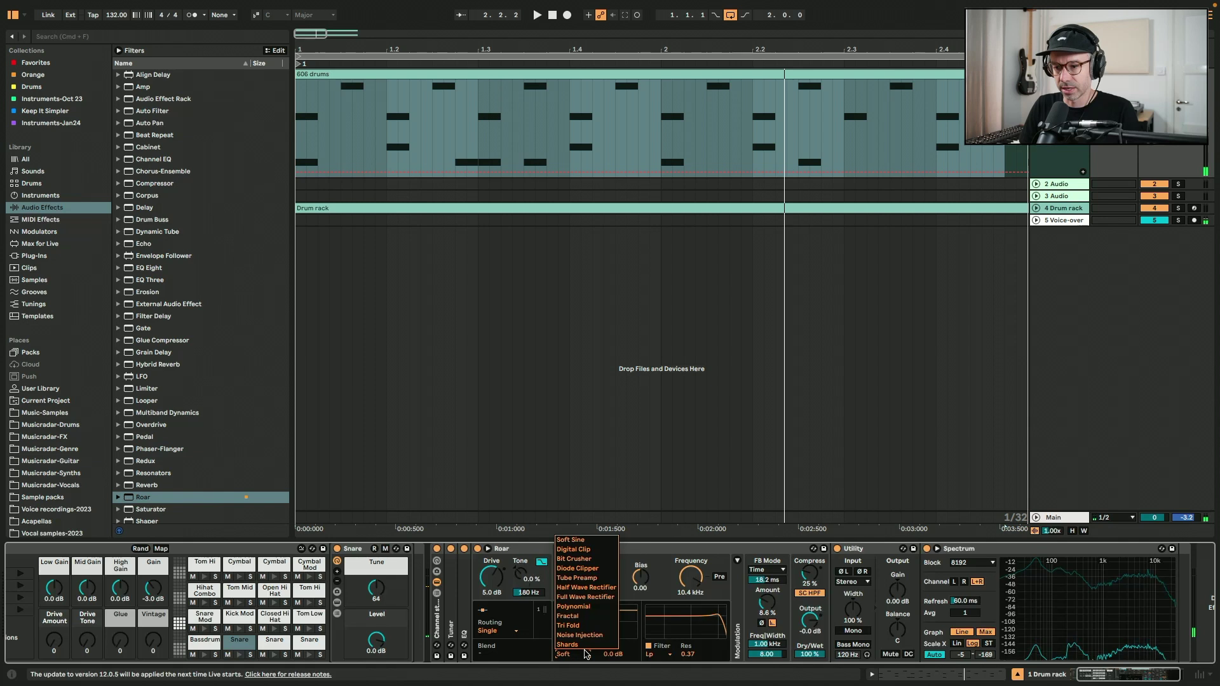
{"action": "left_click", "coordinate": [607, 631]}
{"action": "left_click", "coordinate": [570, 654]}
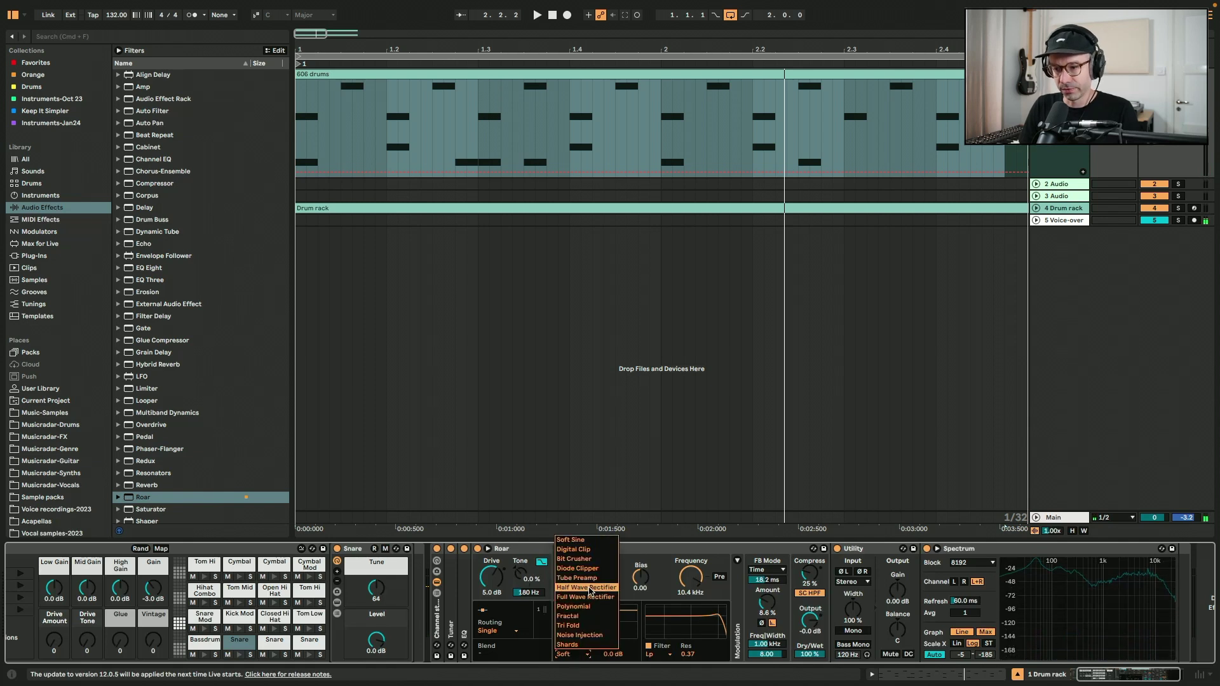
{"action": "left_click", "coordinate": [588, 587]}
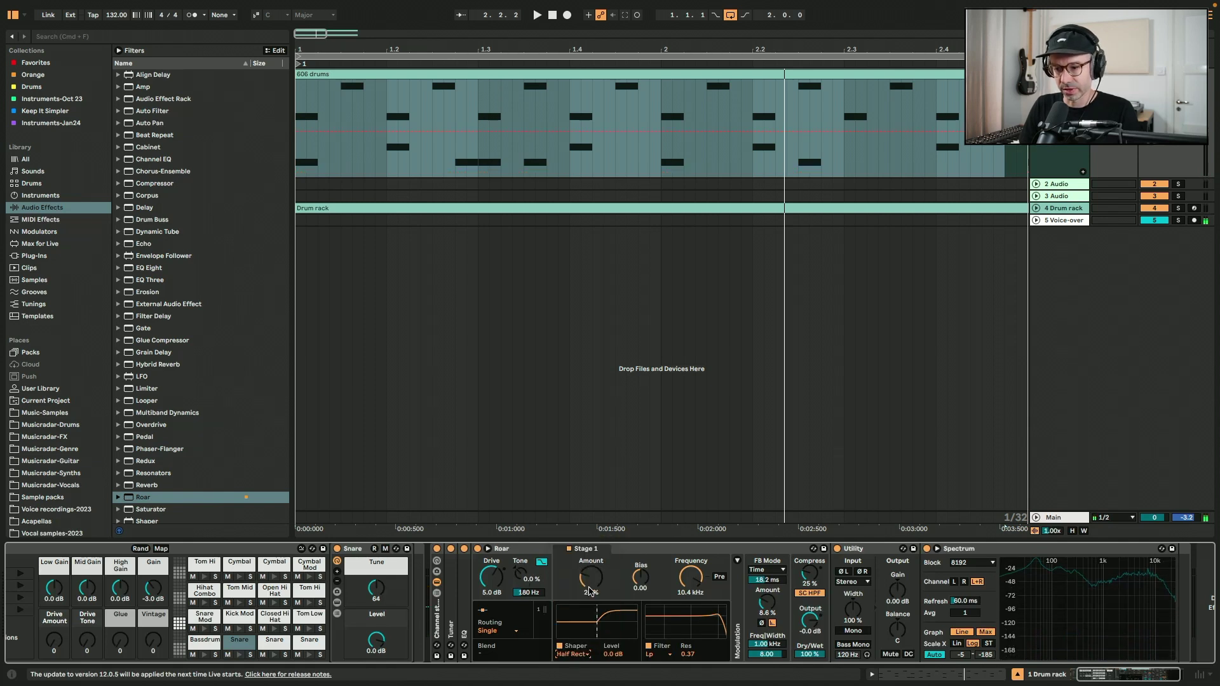
Set Roar's Stage 1 shaper to Full Wave Rectifier with a 5.3 dB level and 29% amount while auditioning the loop
{"action": "left_click", "coordinate": [575, 654]}
{"action": "left_click", "coordinate": [604, 597]}
{"action": "key", "text": "space"}
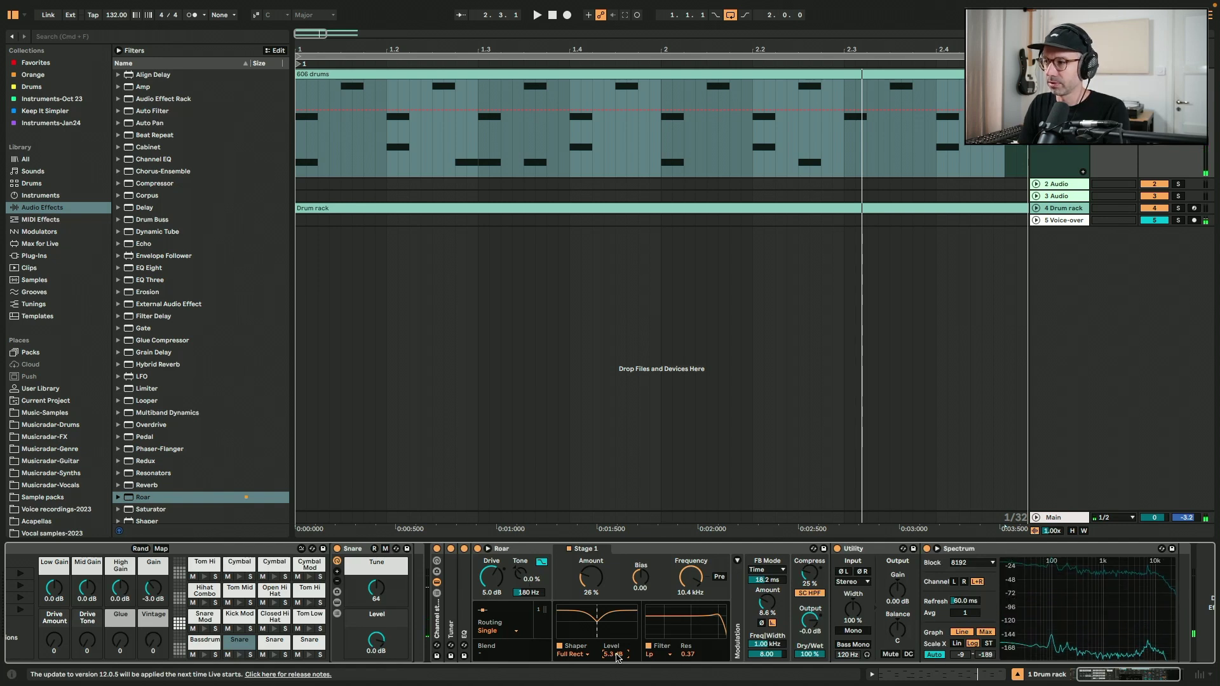
{"action": "key", "text": "space"}
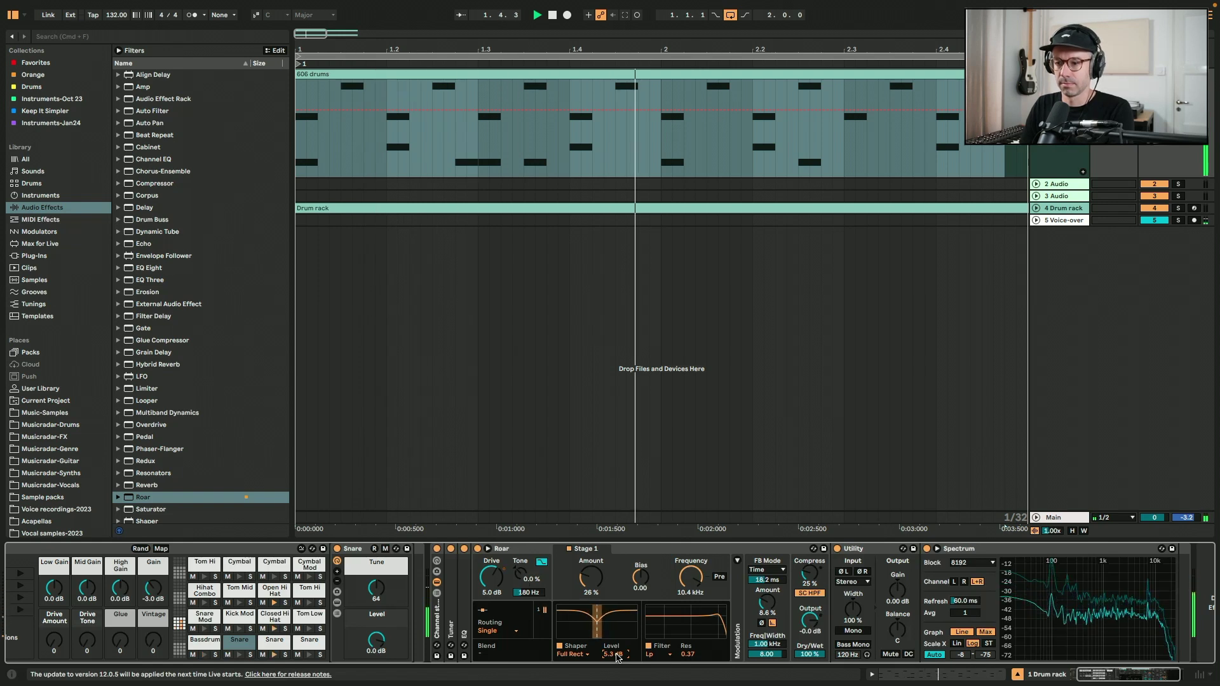
{"action": "left_click_drag", "start_coordinate": [591, 577], "coordinate": [586, 580]}
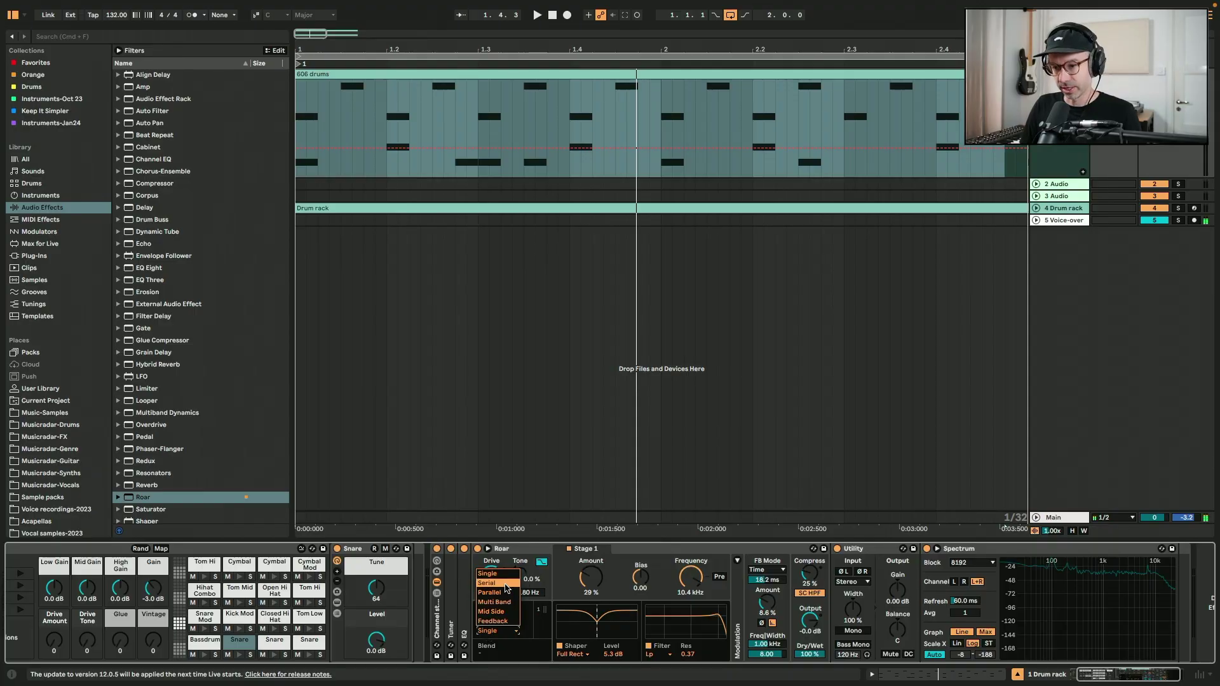
Switch Roar's routing to Serial and set the Stage 2 shaper to Diode Clipper
{"action": "left_click", "coordinate": [506, 585]}
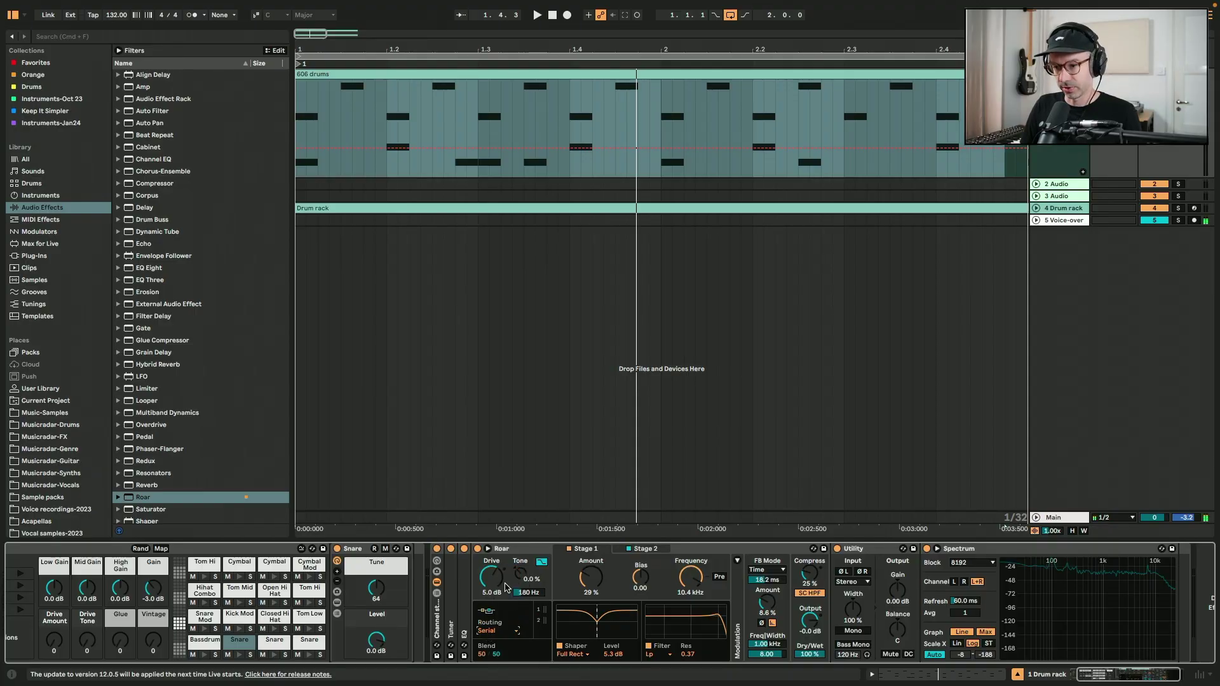
{"action": "left_click", "coordinate": [648, 550]}
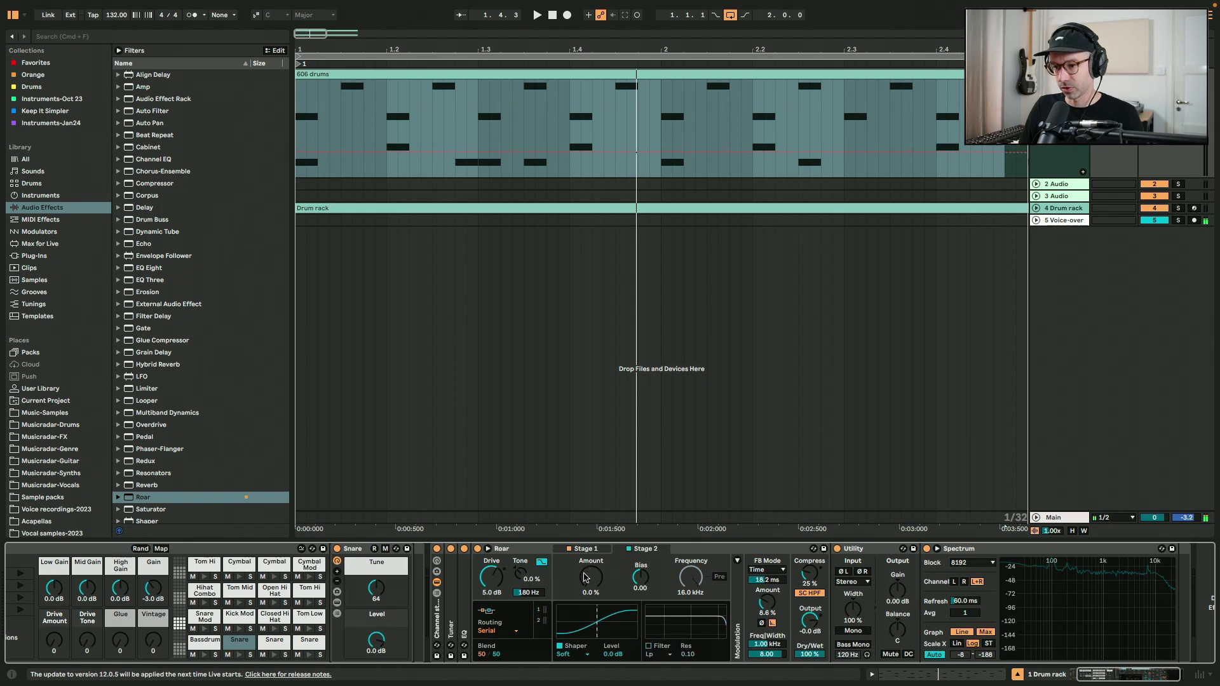
{"action": "left_click", "coordinate": [578, 654]}
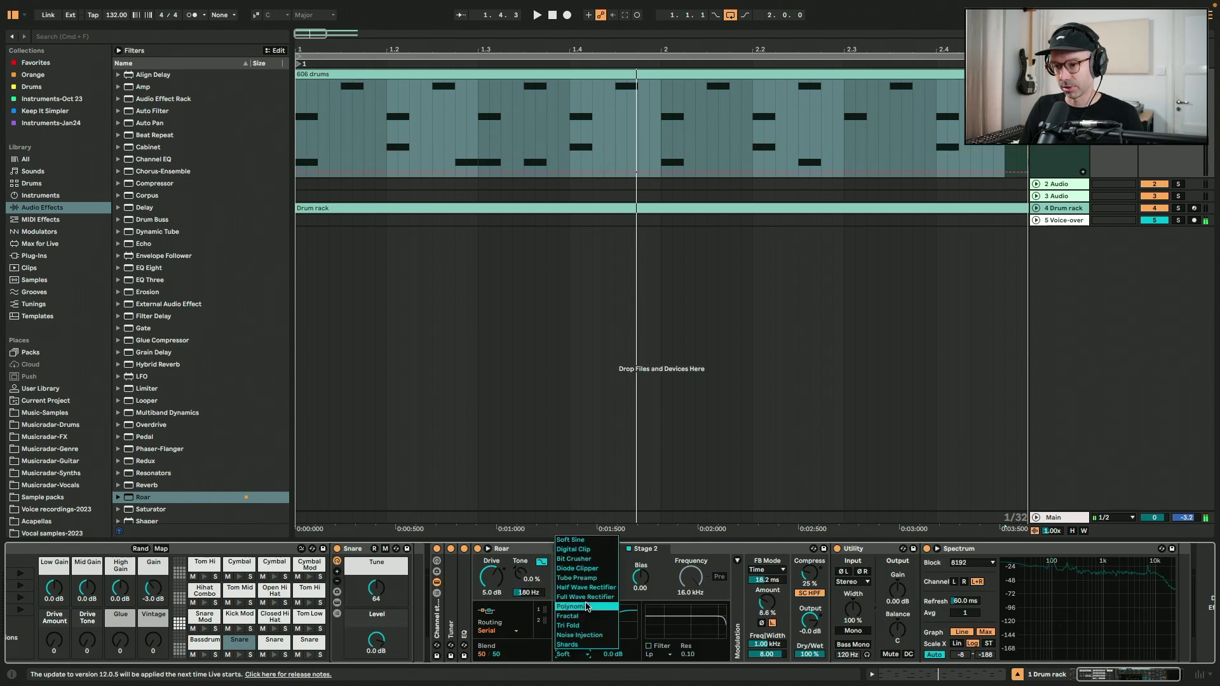
{"action": "left_click", "coordinate": [596, 569]}
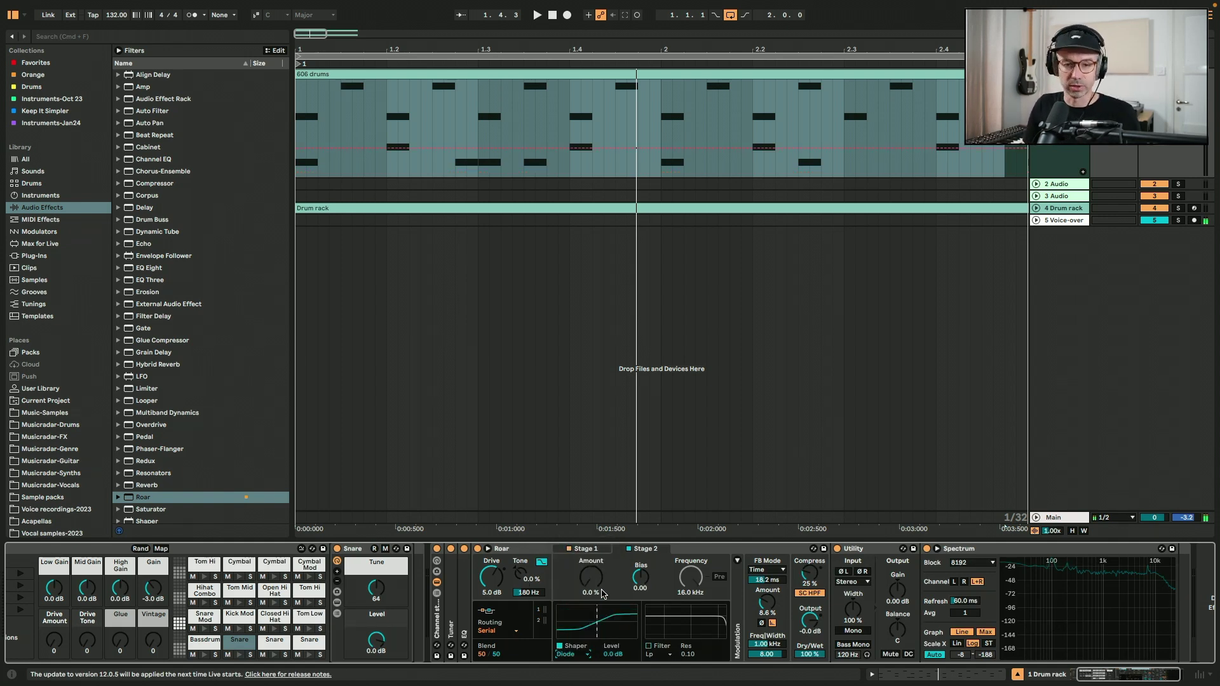
Set Roar's Stage 2 amount to 18% and its level to 2.6 dB while the loop plays
{"action": "key", "text": "space"}
{"action": "left_click_drag", "start_coordinate": [603, 592], "coordinate": [596, 574]}
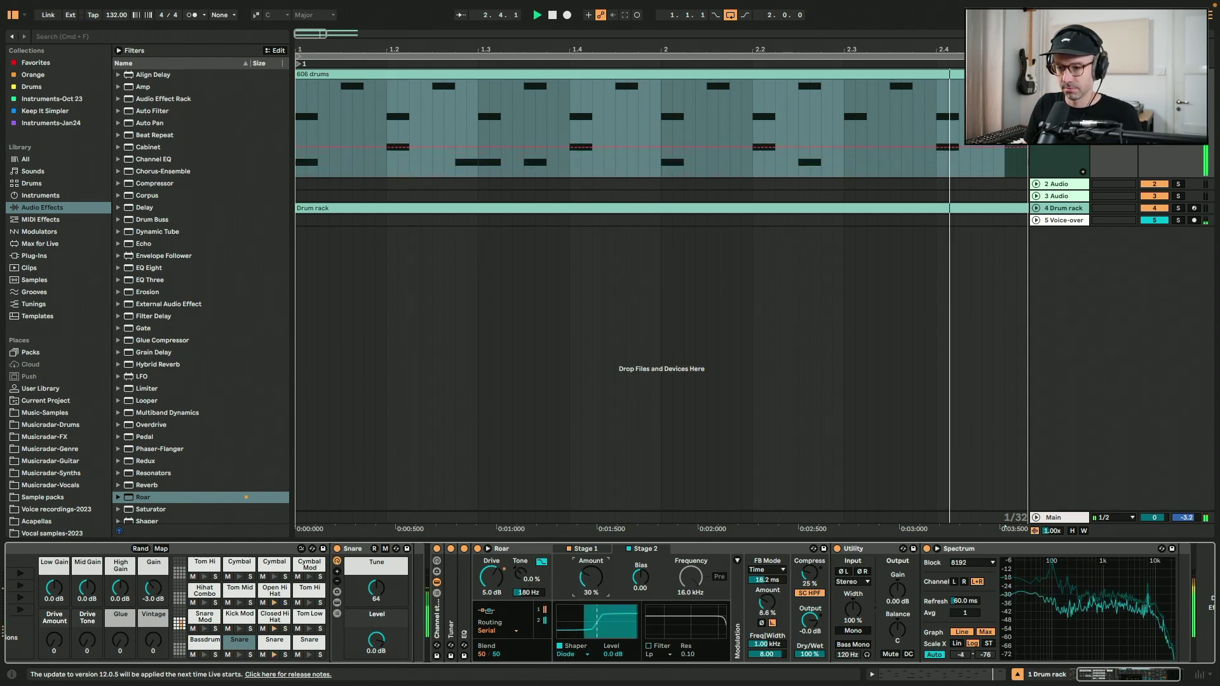
{"action": "left_click_drag", "start_coordinate": [608, 635], "coordinate": [608, 629]}
{"action": "left_click_drag", "start_coordinate": [595, 575], "coordinate": [595, 585]}
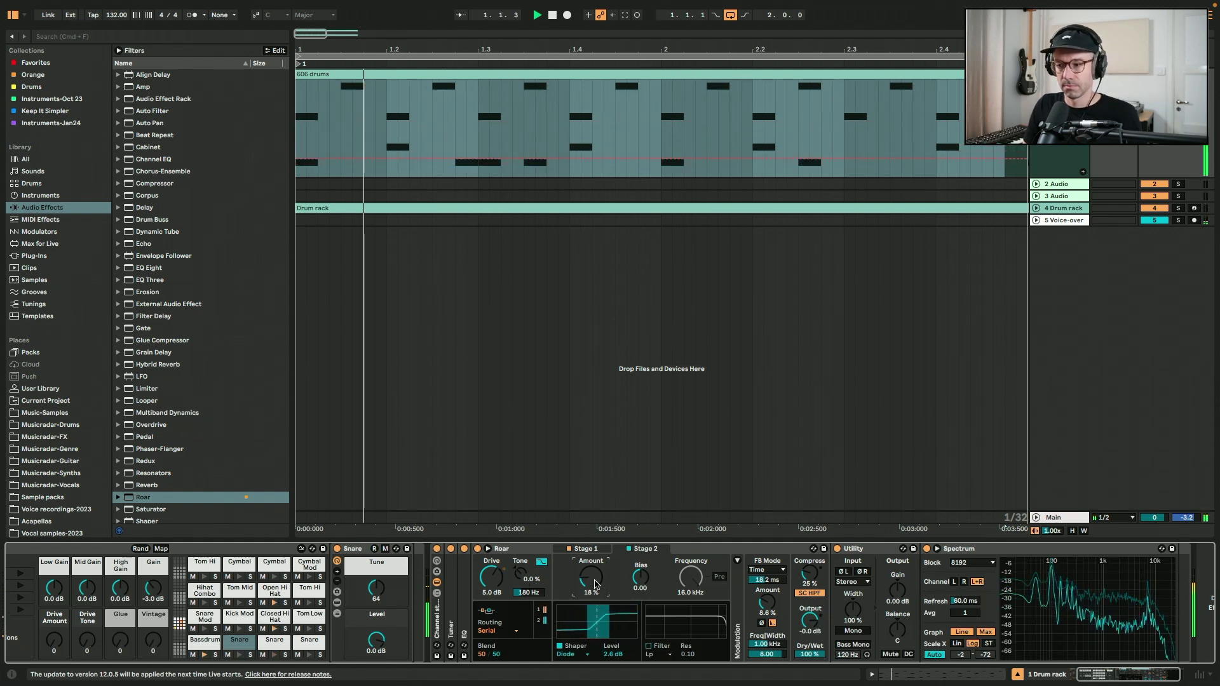
Set Roar's feedback amount to 12% and audition the drum loop
{"action": "left_click", "coordinate": [767, 603]}
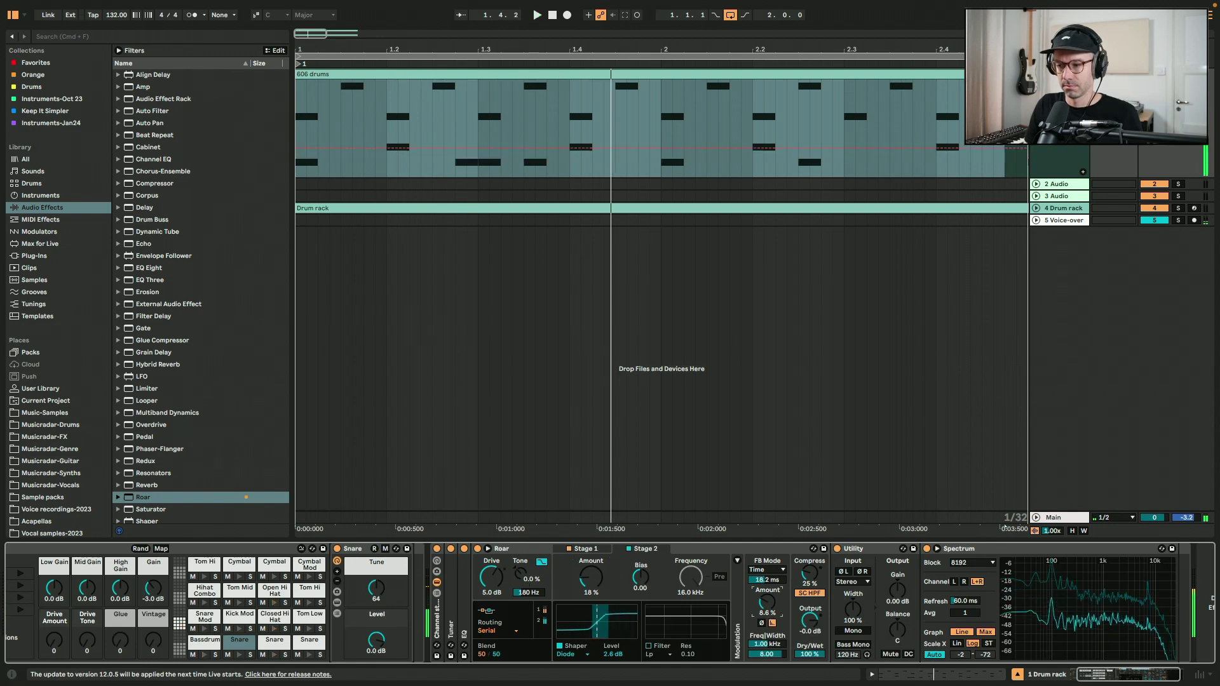
{"action": "left_click", "coordinate": [781, 602]}
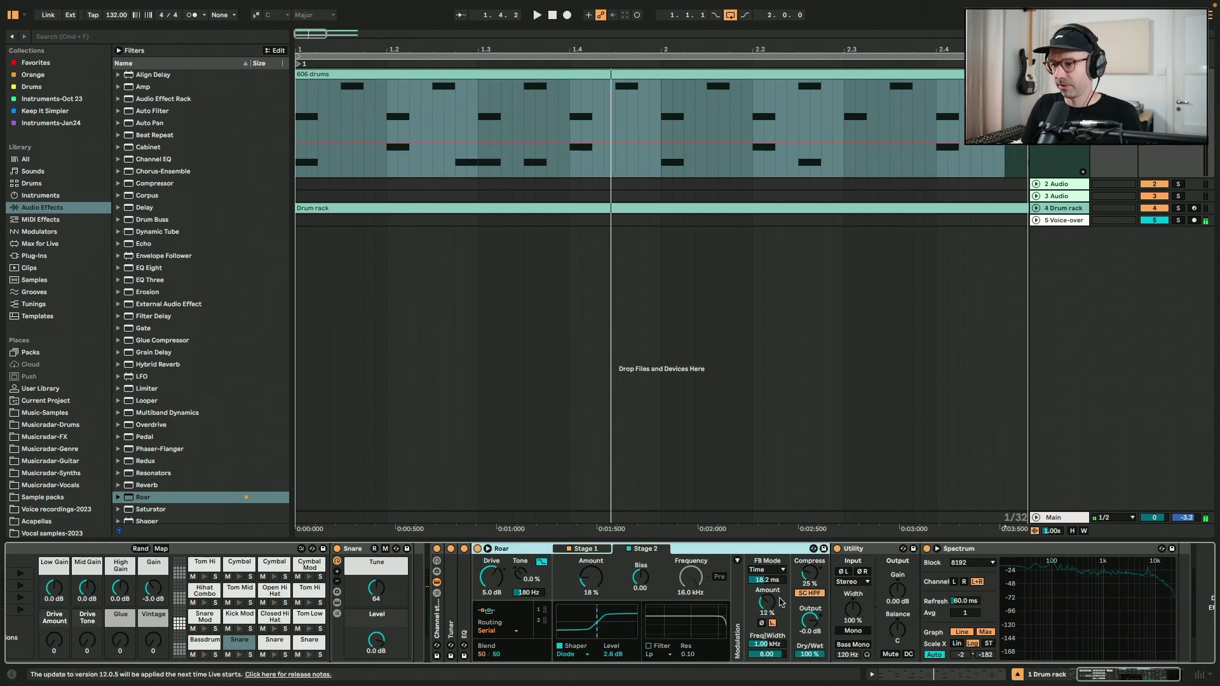
{"action": "key", "text": "space"}
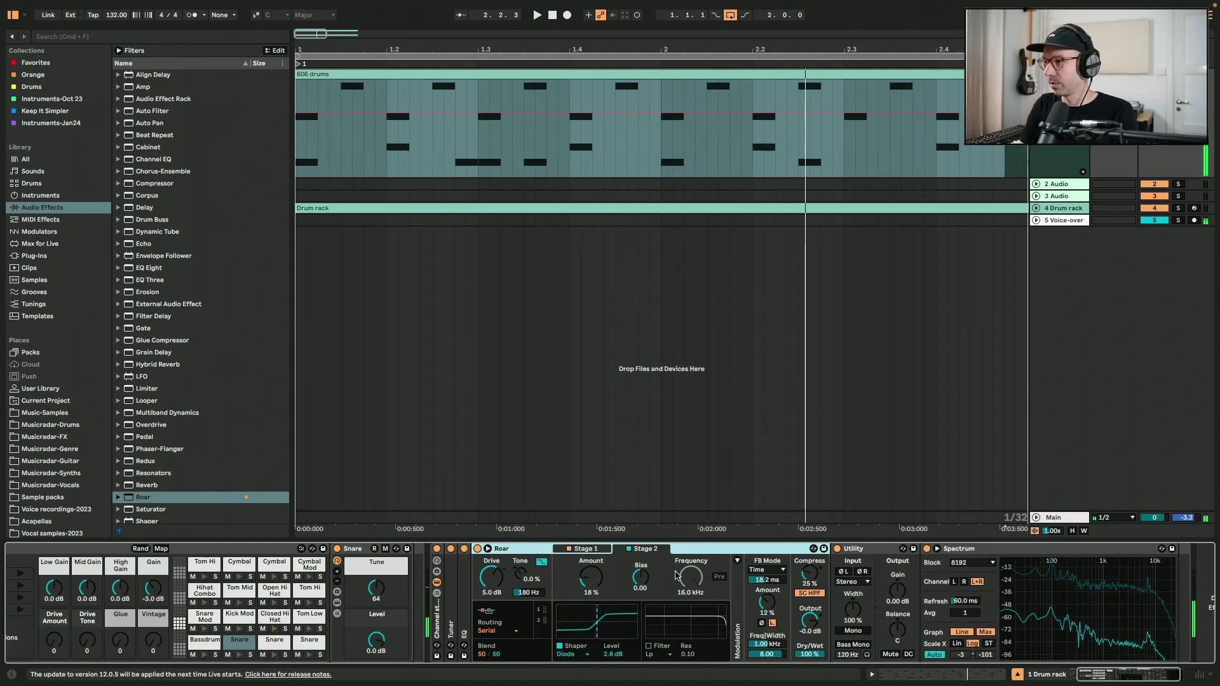
{"action": "key", "text": "space"}
{"action": "key", "text": "space"}
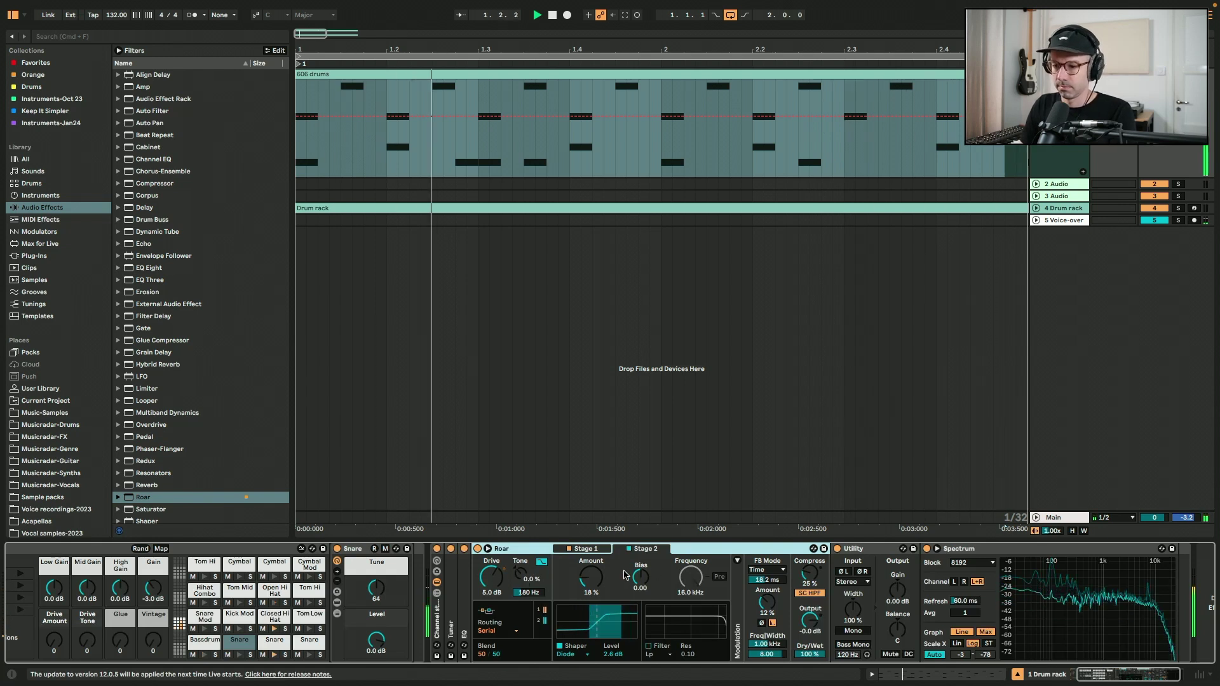
Compare the drum loop with Roar's Stage 2 switched off and on
{"action": "key", "text": "space"}
{"action": "left_click", "coordinate": [628, 549]}
{"action": "key", "text": "space"}
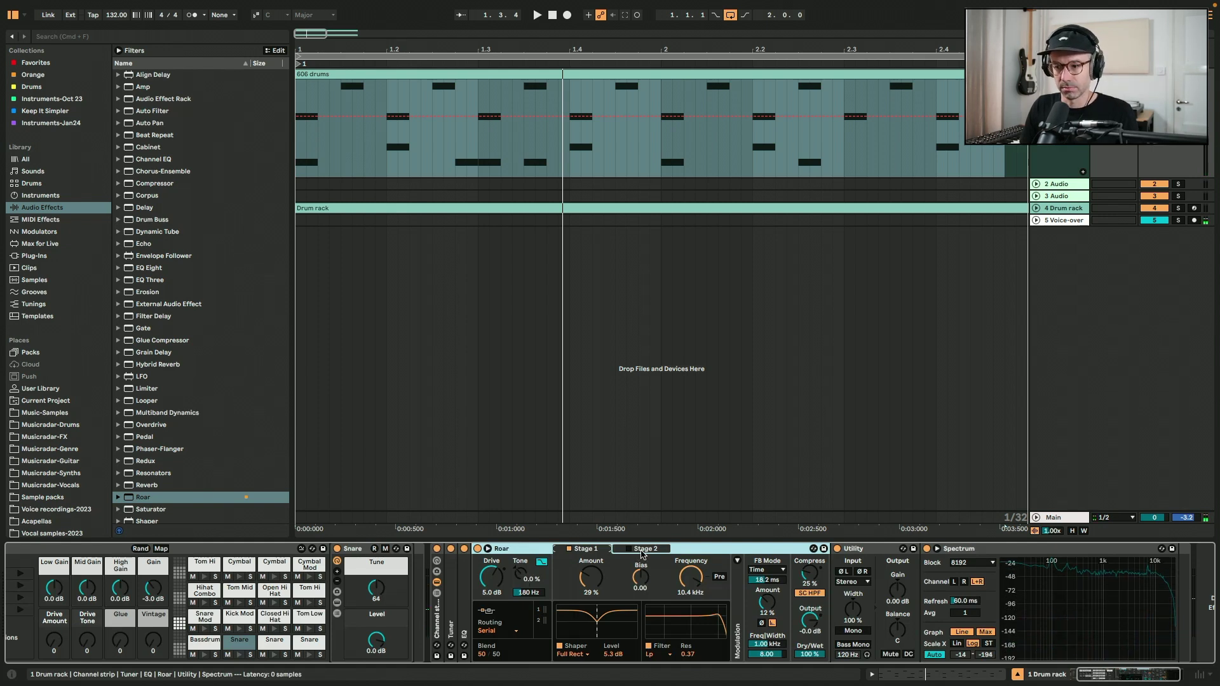
{"action": "key", "text": "space"}
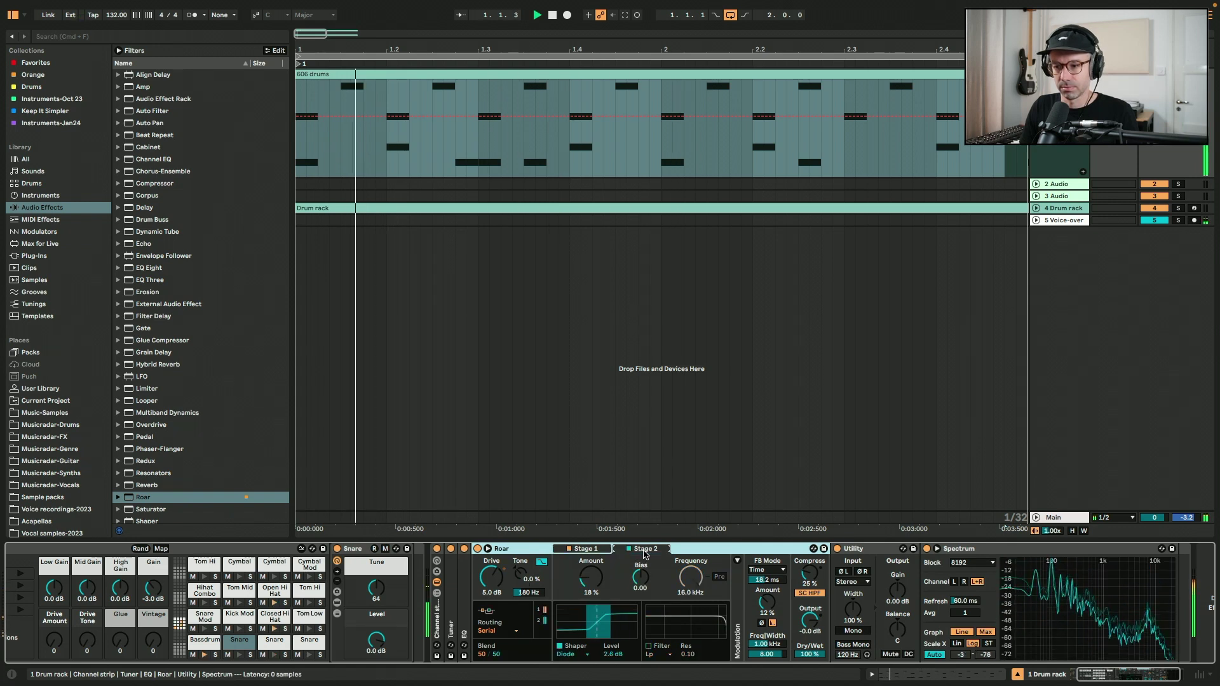
Set Roar's Stage 2 bias to -0.50 and its level to 3.5 dB
{"action": "left_click_drag", "start_coordinate": [642, 579], "coordinate": [642, 610]}
{"action": "left_click_drag", "start_coordinate": [612, 656], "coordinate": [612, 651]}
{"action": "key", "text": "space"}
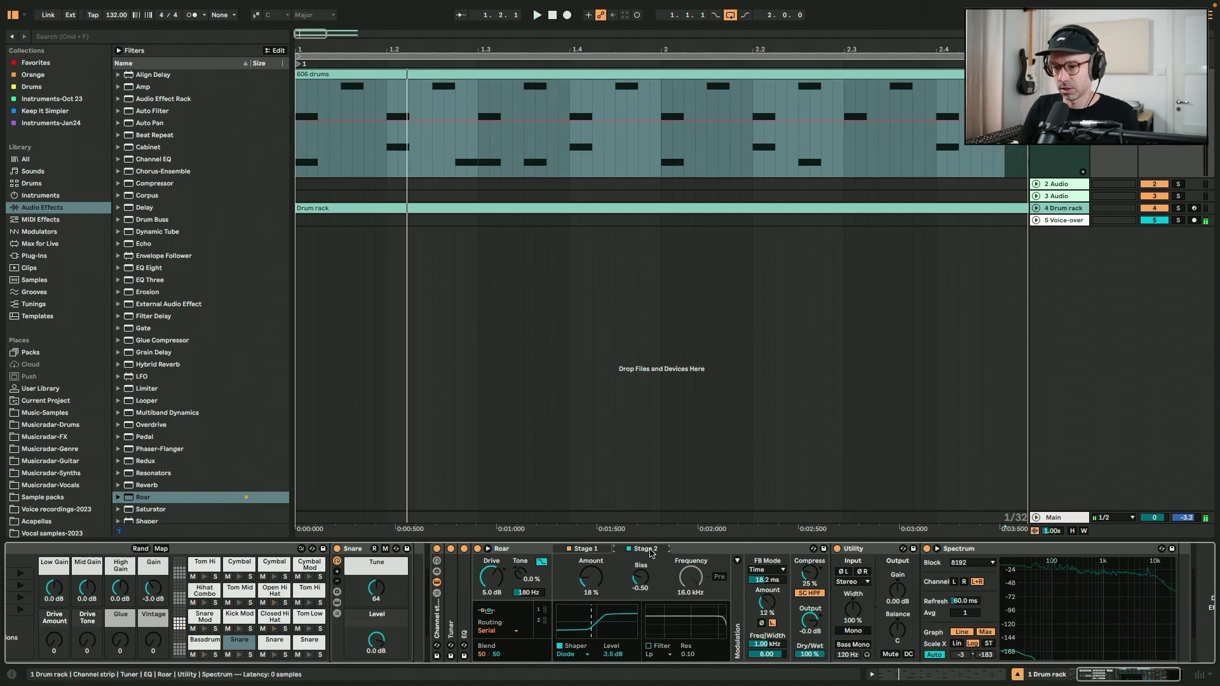
Sweep Roar's Stage 2 amount while the loop plays and settle on 20%
{"action": "key", "text": "space"}
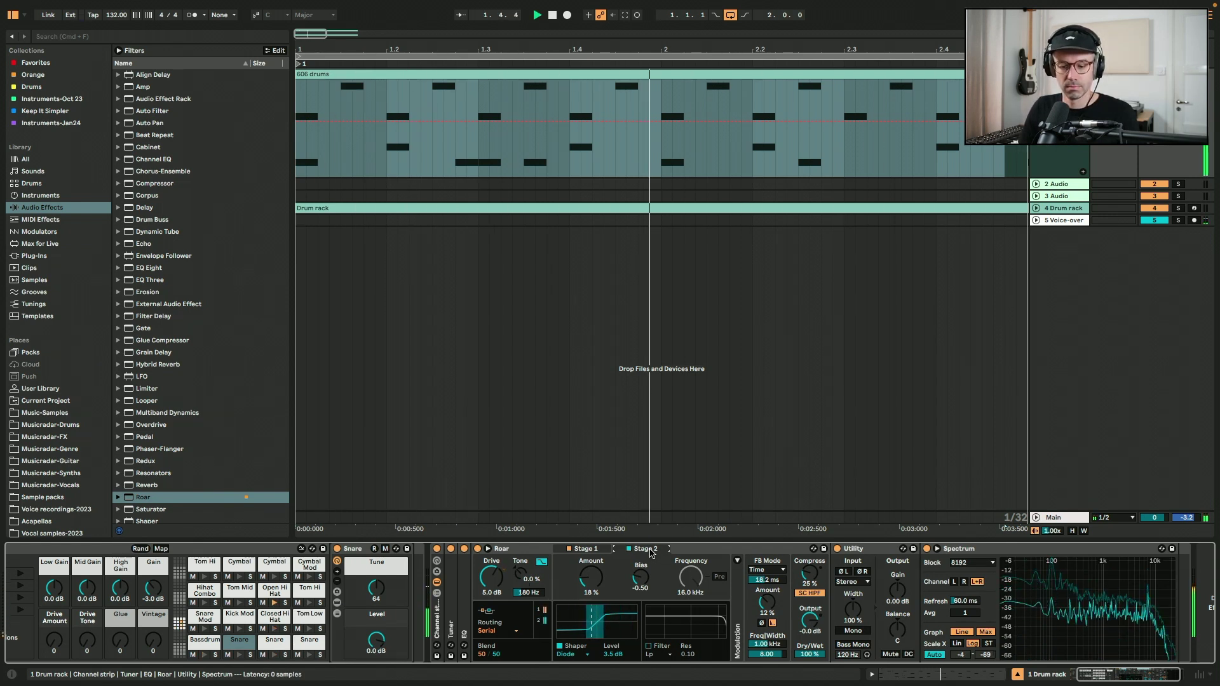
{"action": "left_click_drag", "start_coordinate": [591, 577], "coordinate": [591, 572]}
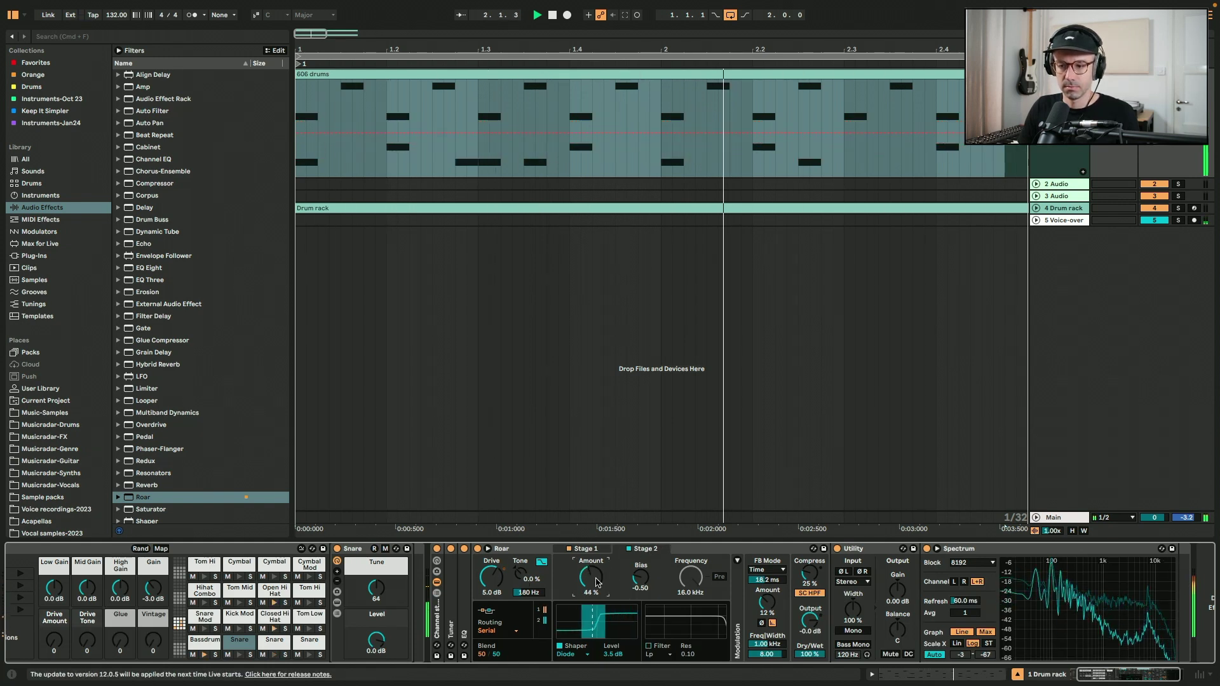
{"action": "left_click_drag", "start_coordinate": [596, 582], "coordinate": [596, 576]}
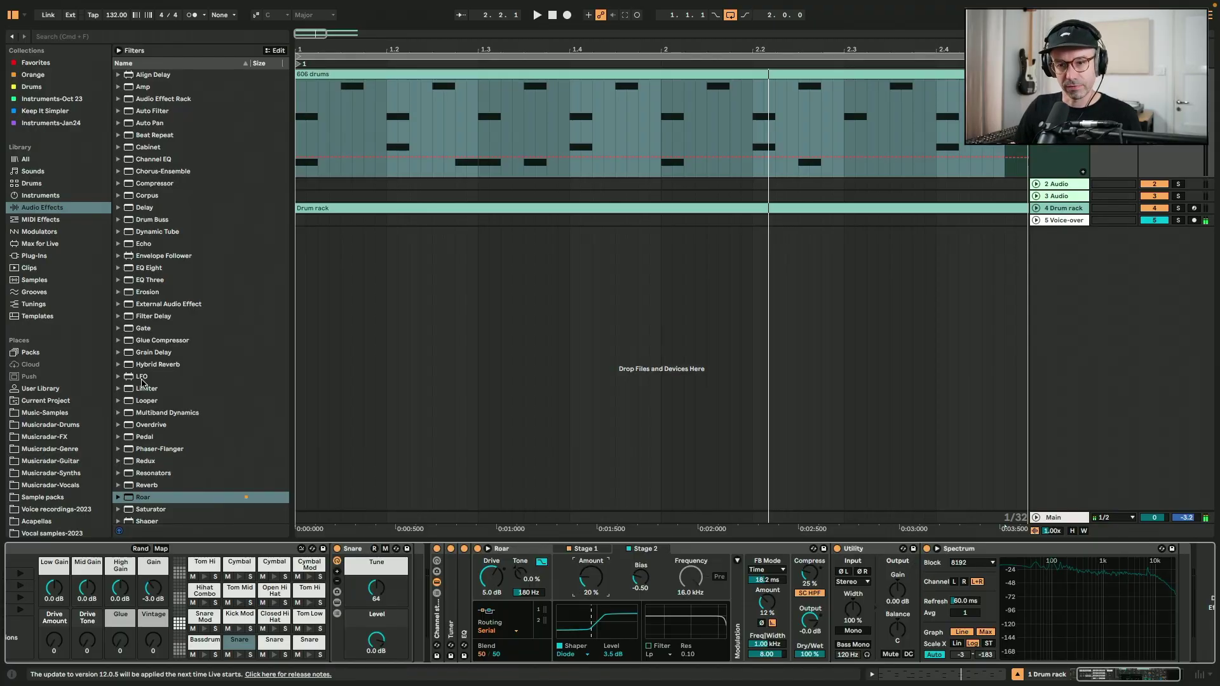
Insert an LFO after Roar, mapped to the Stage 2 shaper amount with a Random waveform and a 15–30% range, and audition it
{"action": "left_click_drag", "start_coordinate": [141, 381], "coordinate": [835, 575]}
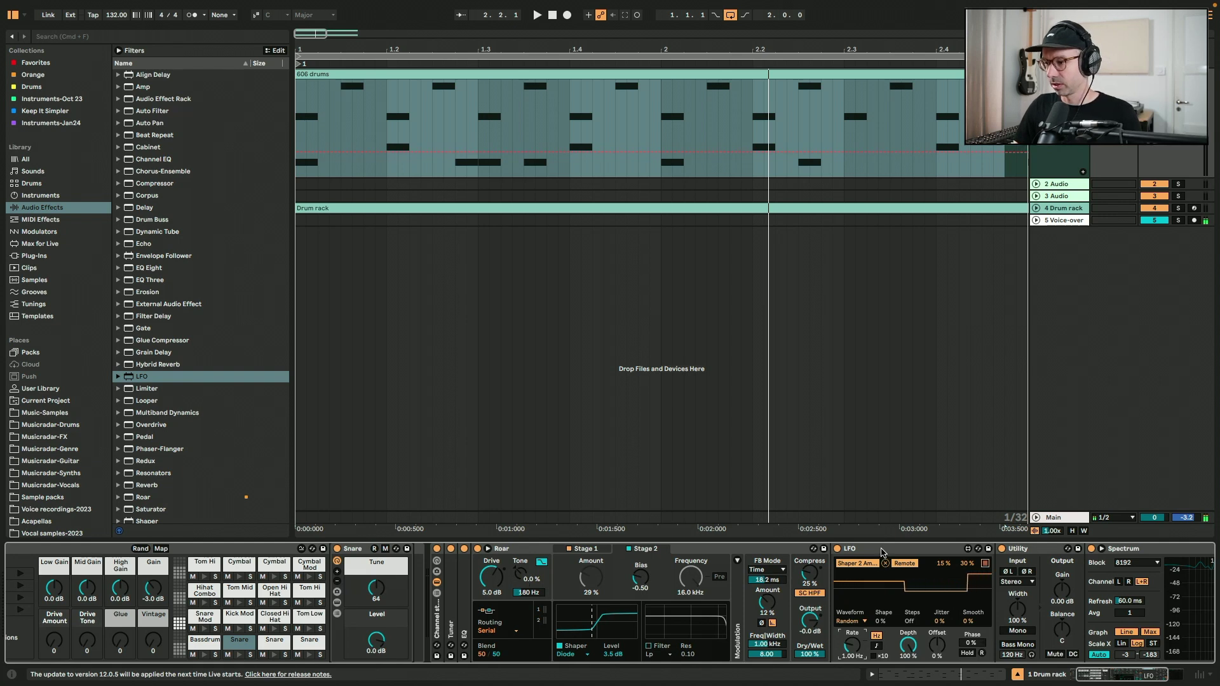
{"action": "key", "text": "space"}
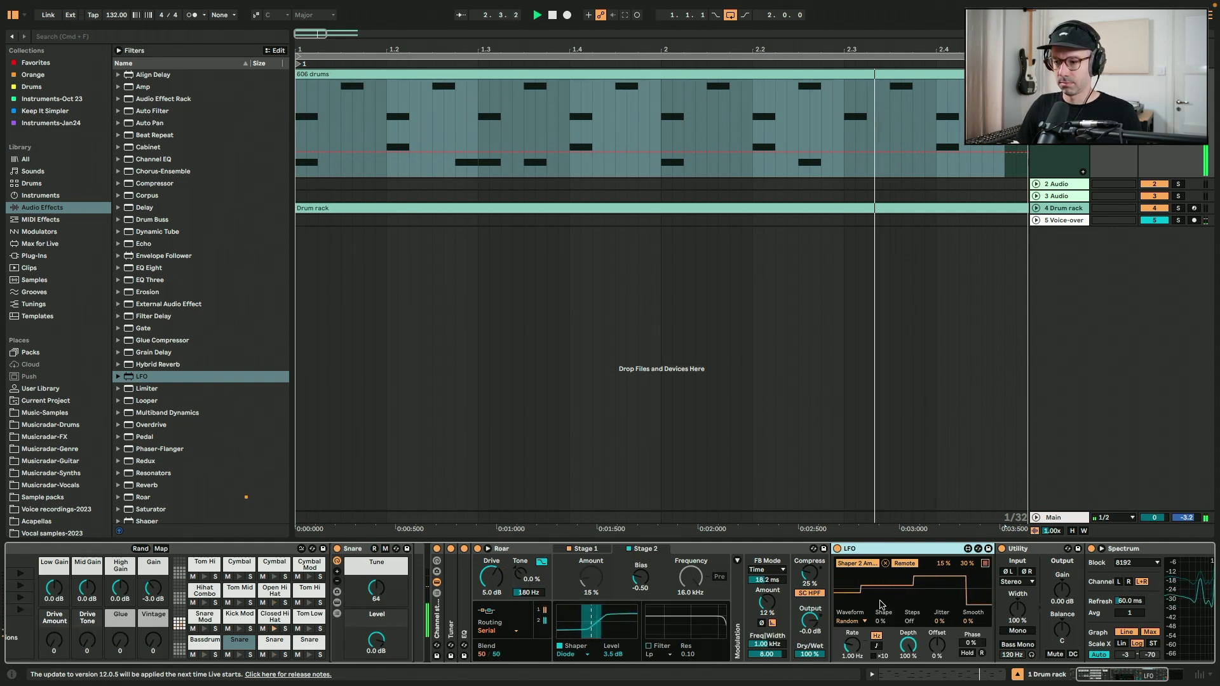
{"action": "scroll", "coordinate": [816, 625], "scroll_direction": "down", "scroll_amount": 1}
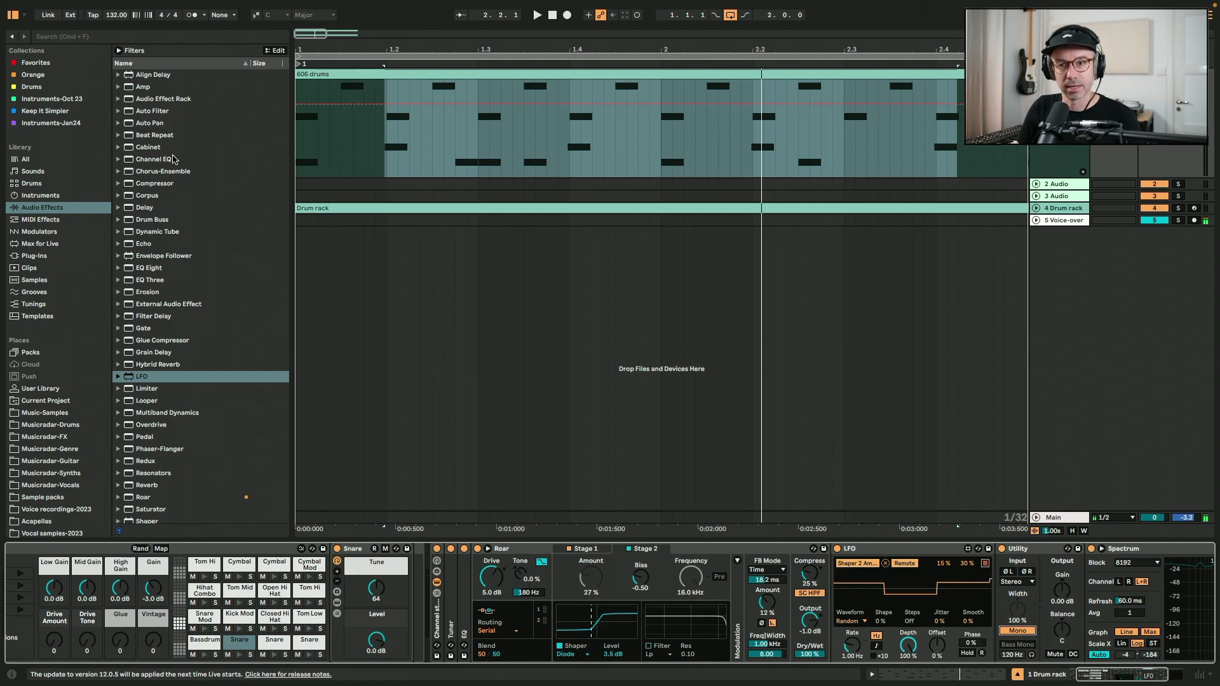
Add a Delay effect after the Utility in the drum track's device chain
{"action": "scroll", "coordinate": [173, 155], "scroll_direction": "down", "scroll_amount": 1}
{"action": "left_click", "coordinate": [164, 193]}
{"action": "left_click", "coordinate": [160, 206]}
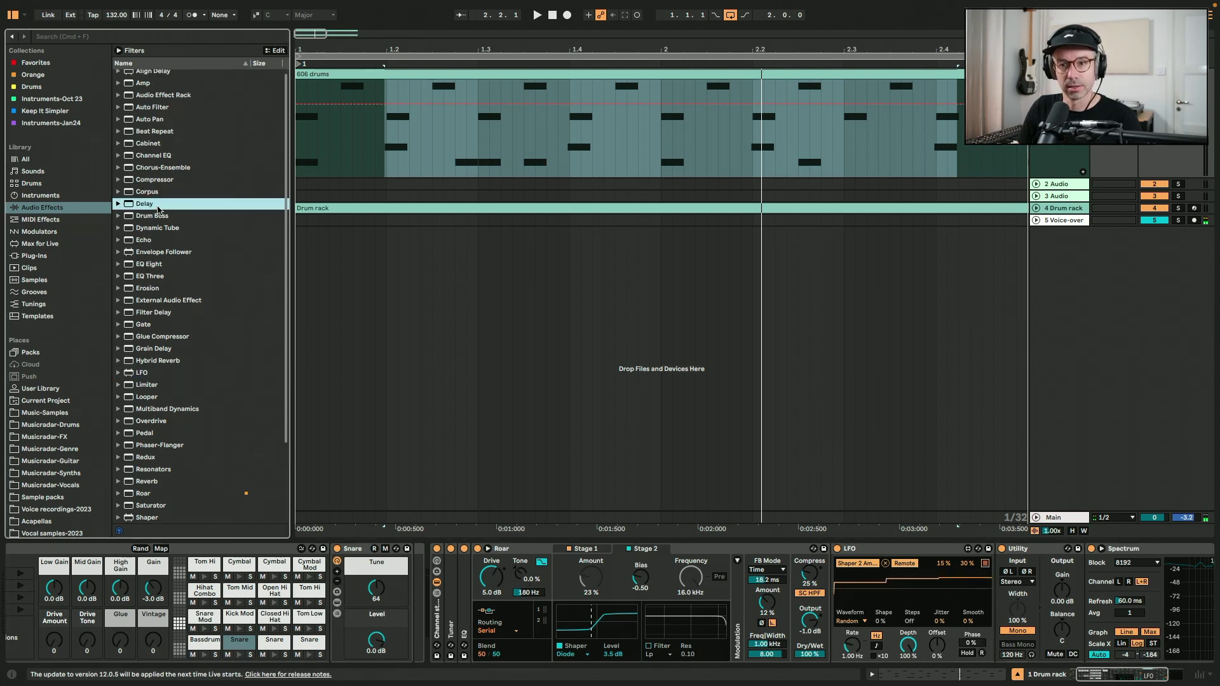
{"action": "key", "text": "Return"}
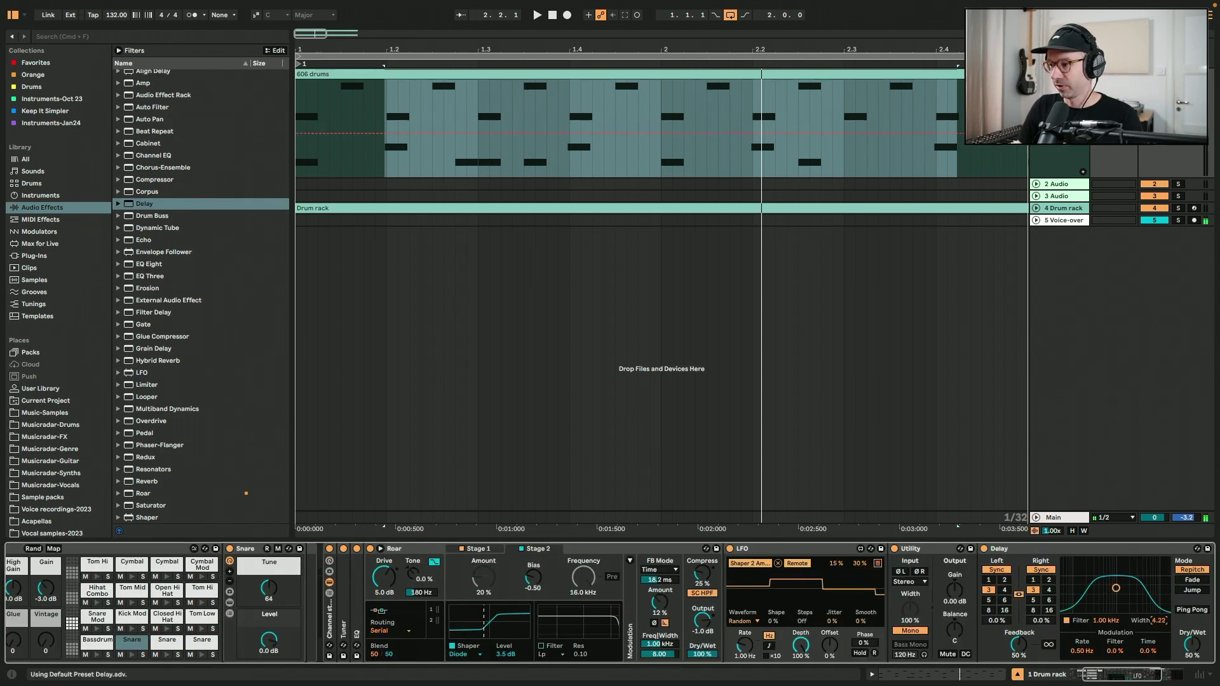
Set both Delay sides to 2 sixteenths, right offset -5.0%, dry/wet 40%, feedback 35%, and the filter to 5.70 kHz with 1.96 width
{"action": "left_click_drag", "start_coordinate": [1106, 621], "coordinate": [1107, 586]}
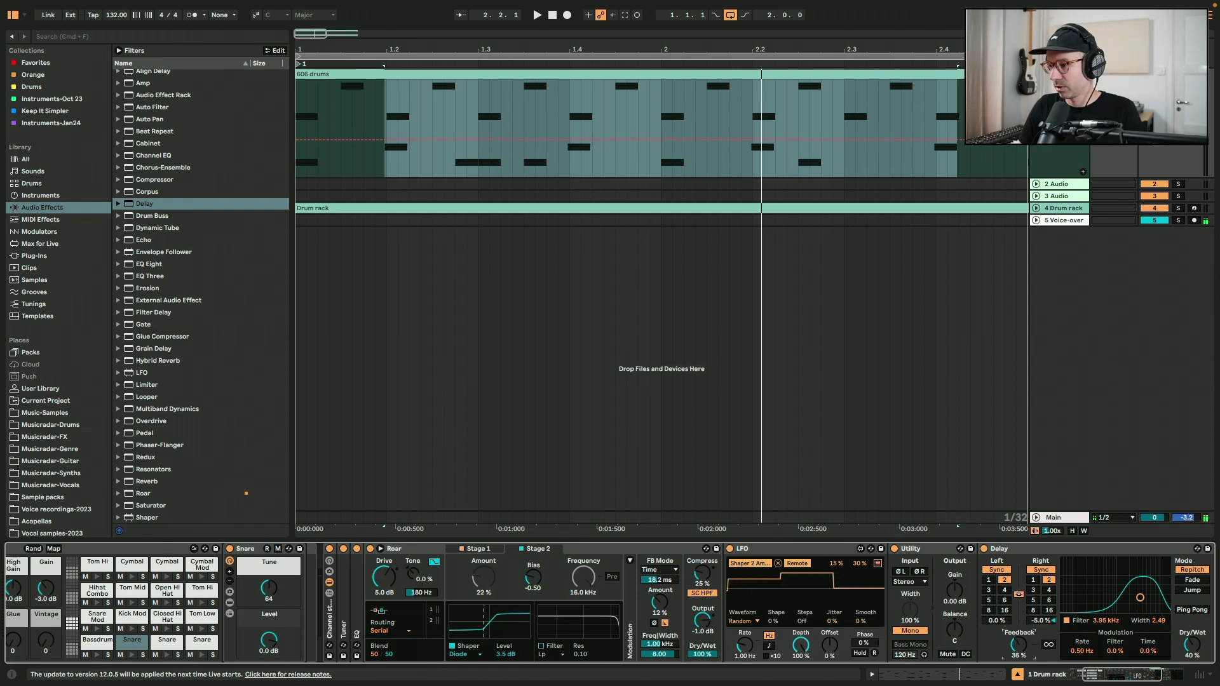
{"action": "key", "text": "space"}
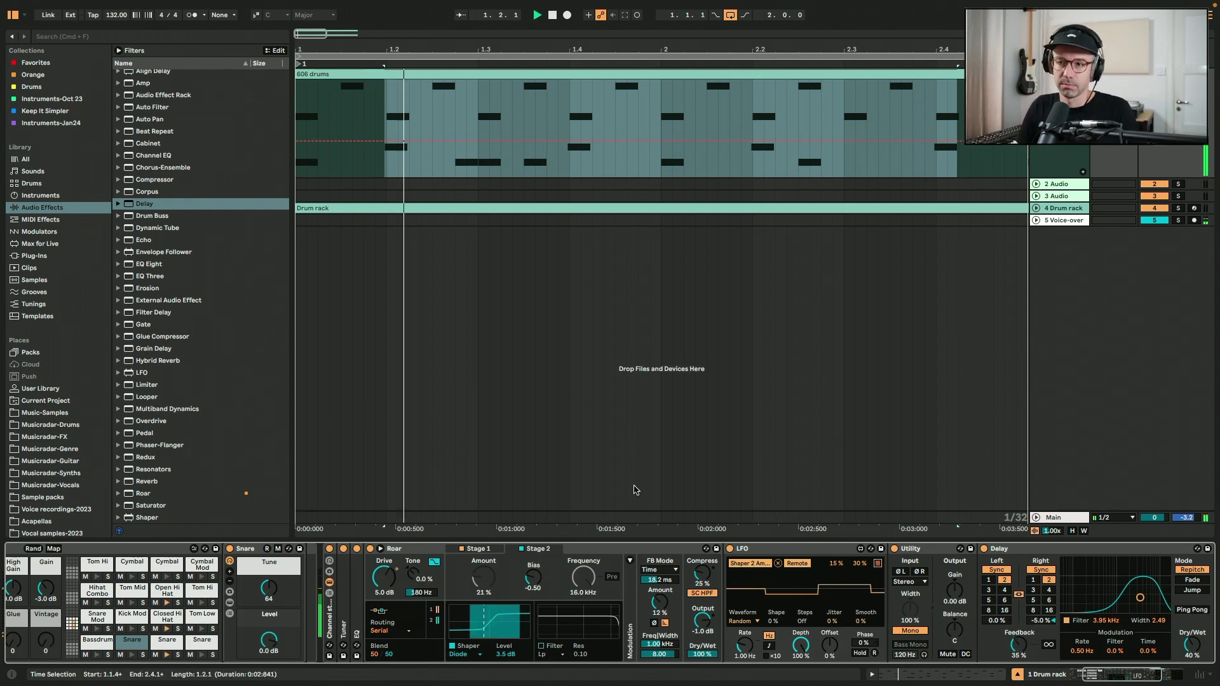
{"action": "left_click_drag", "start_coordinate": [1140, 597], "coordinate": [1146, 602]}
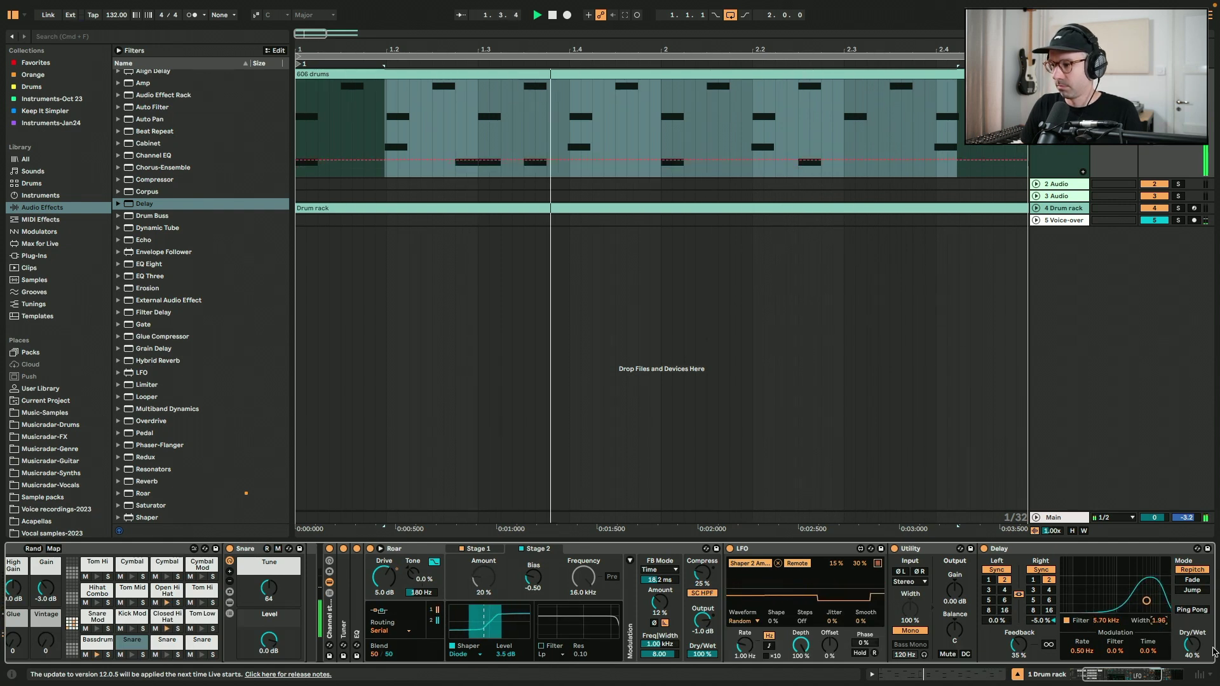
Set the Delay's feedback to 55% and dry/wet to 30%, and audition the loop
{"action": "left_click_drag", "start_coordinate": [1019, 648], "coordinate": [1019, 636]}
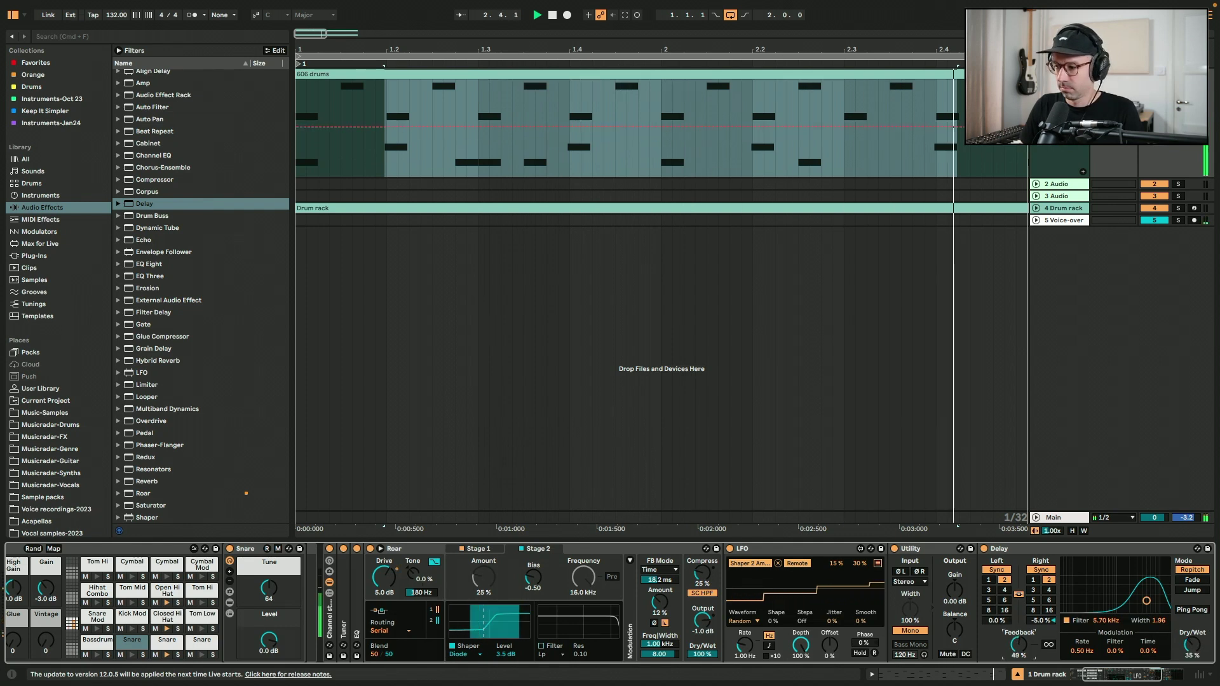
{"action": "scroll", "coordinate": [1178, 646], "scroll_direction": "down", "scroll_amount": 5}
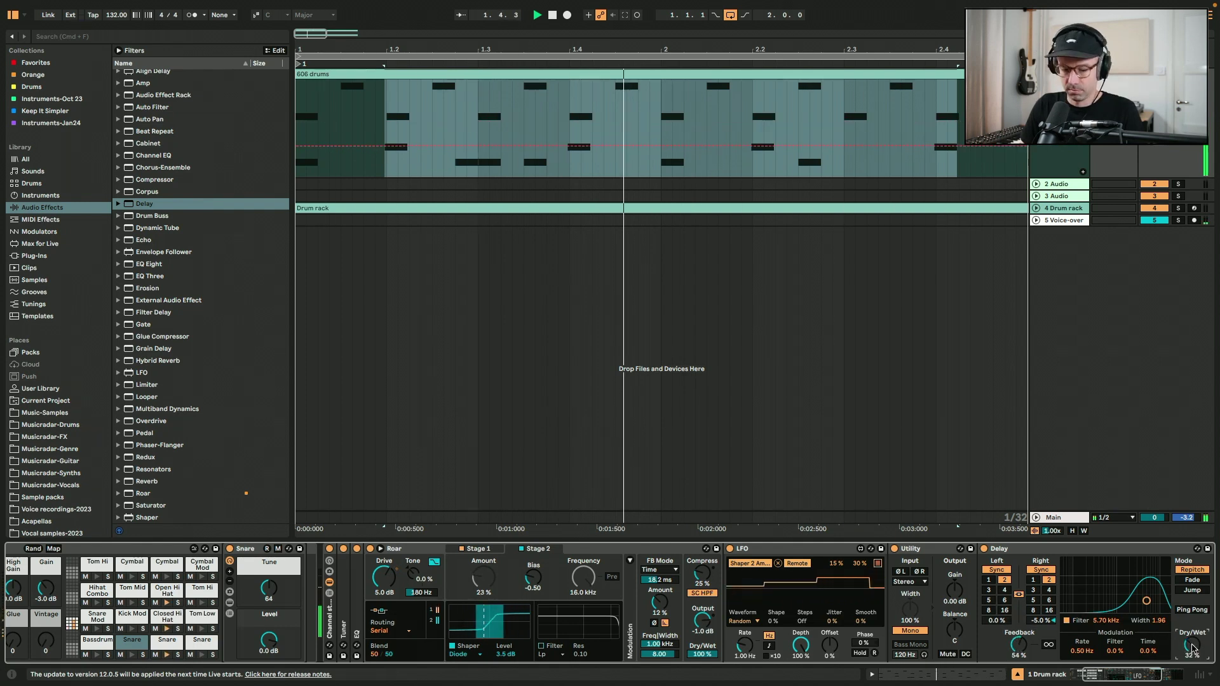
{"action": "left_click", "coordinate": [1192, 647]}
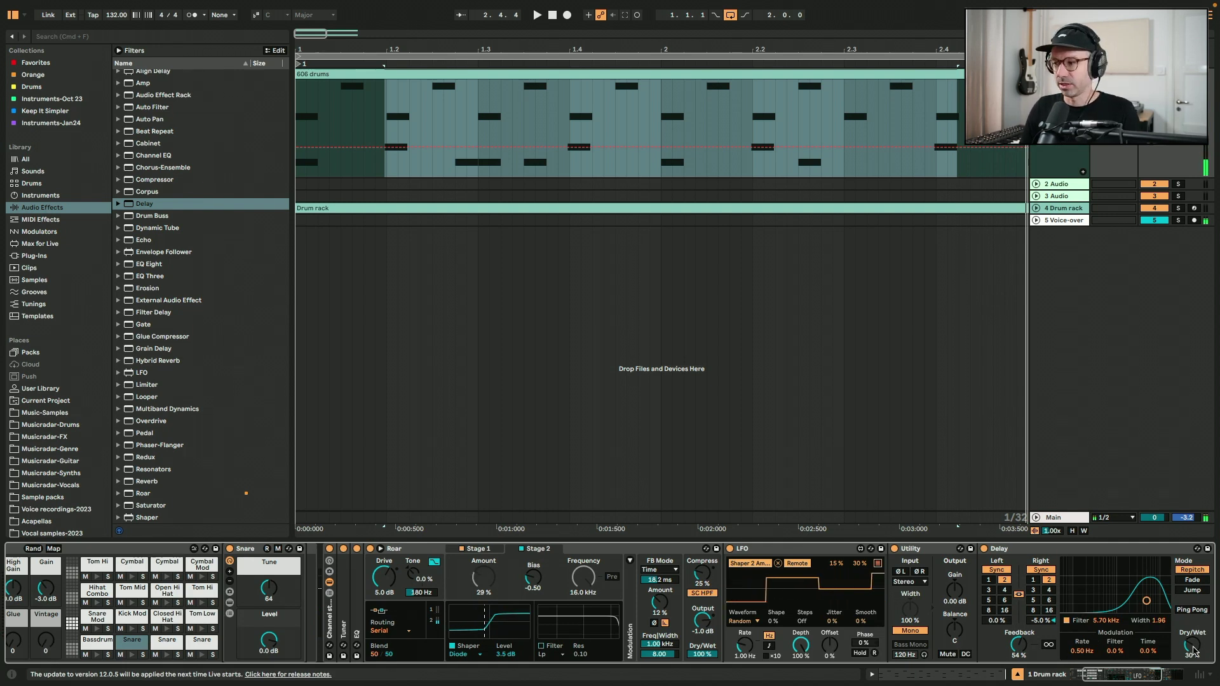
{"action": "left_click", "coordinate": [1018, 645]}
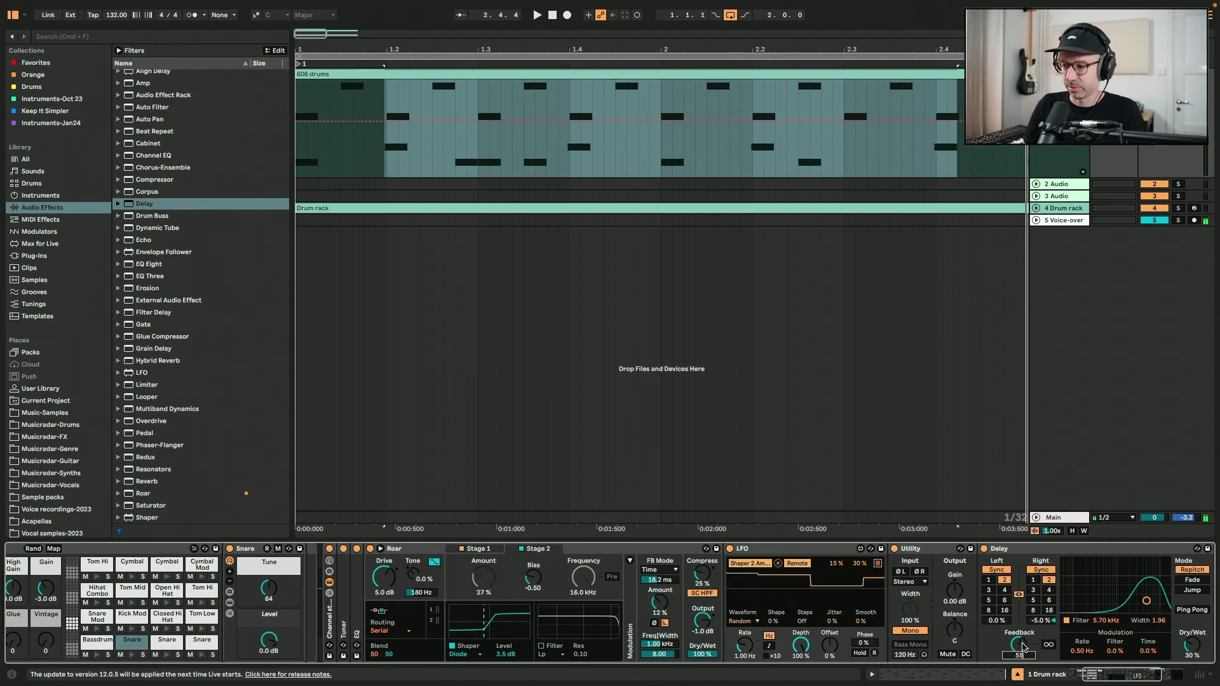
{"action": "key", "text": "space"}
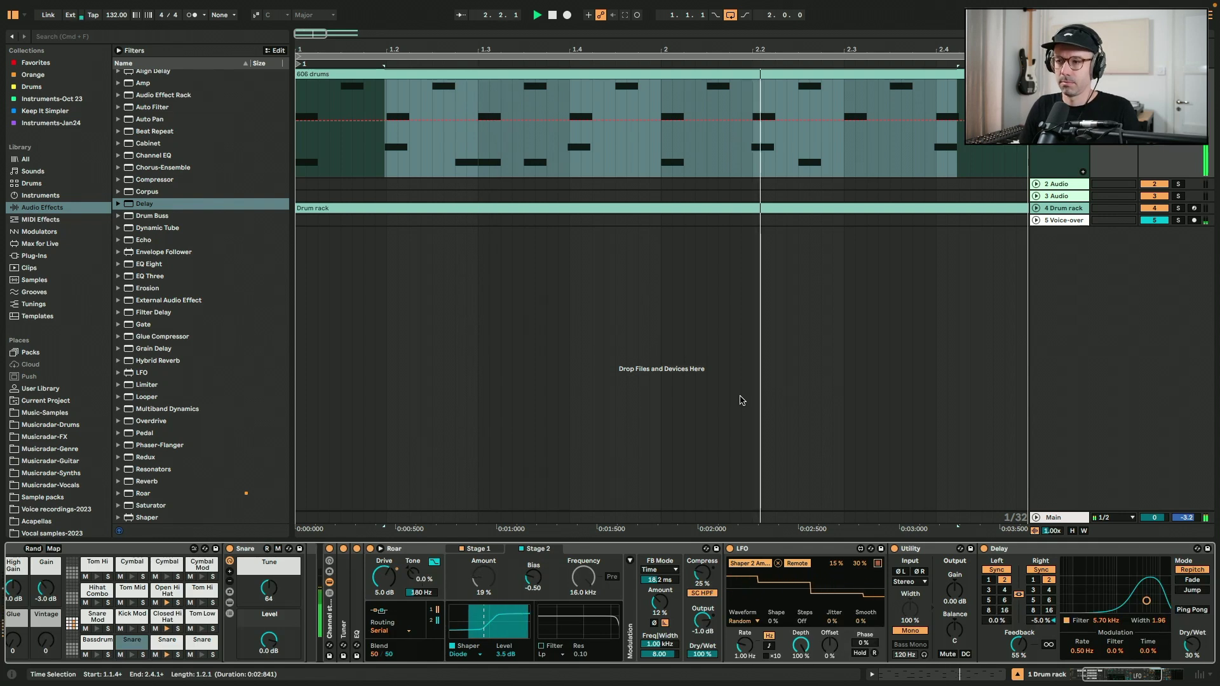
Hide the browser while the drum loop keeps playing
{"action": "left_click", "coordinate": [13, 16]}
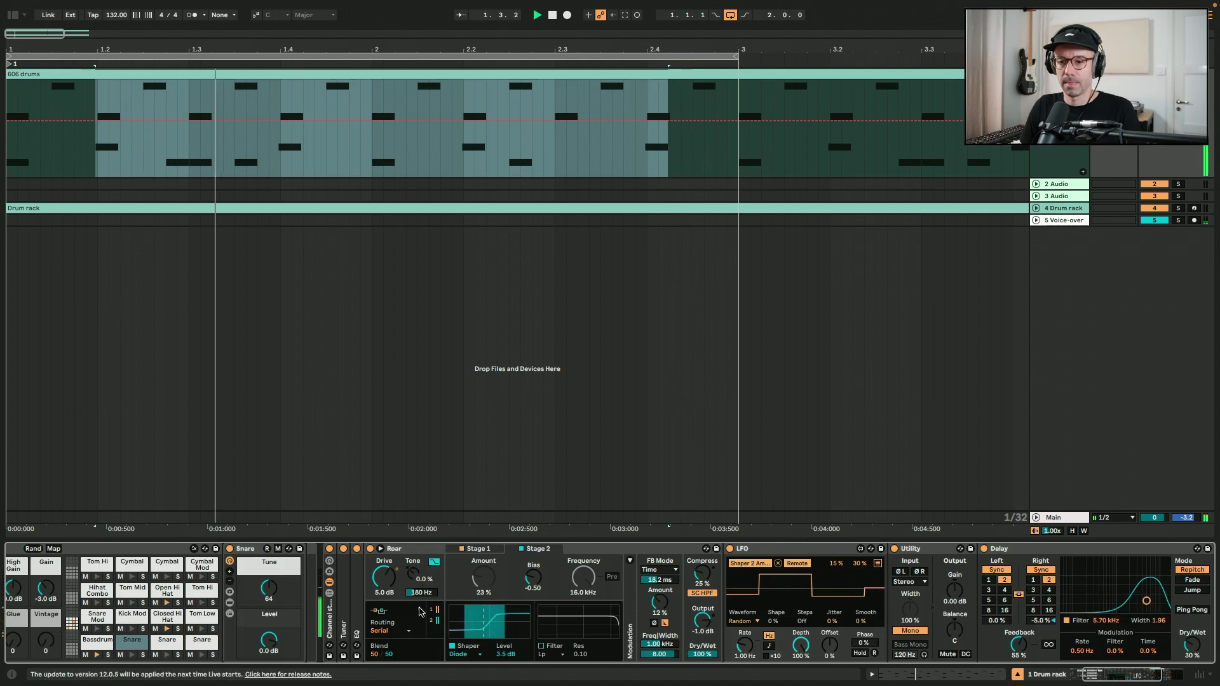
{"action": "scroll", "coordinate": [419, 612], "scroll_direction": "left", "scroll_amount": 5}
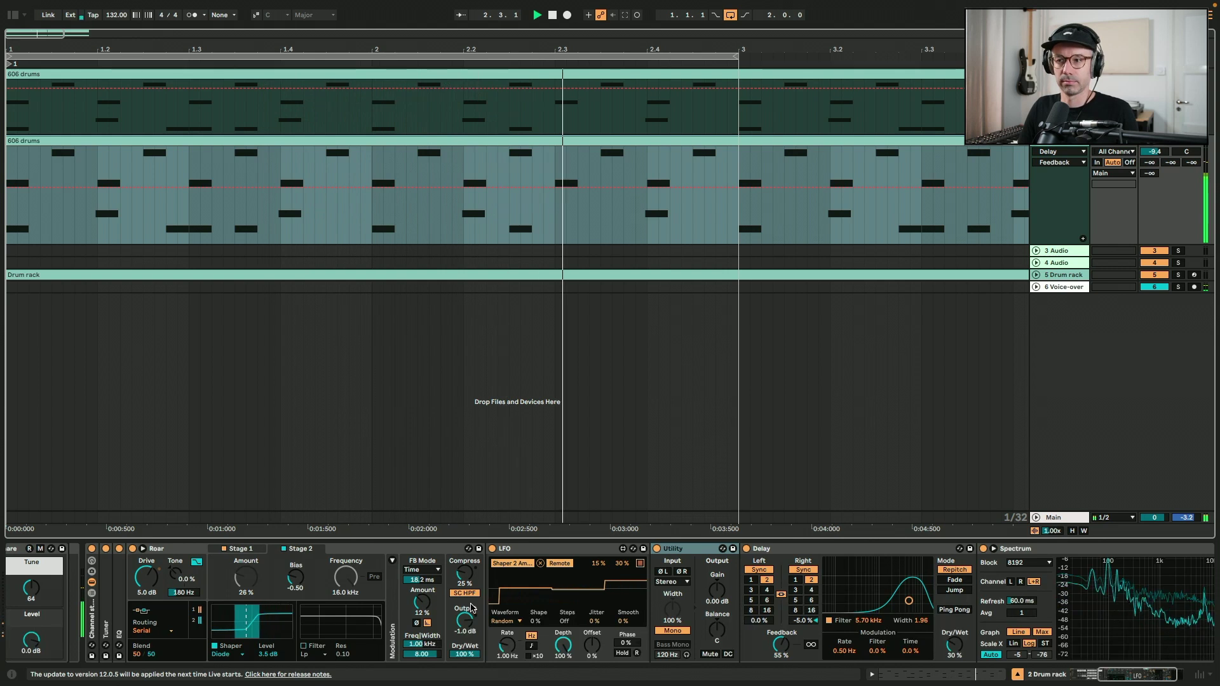
Open the second drum rack track's 606 drums clip and deactivate its last open hi-hat note at 2.4.3
{"action": "double_click", "coordinate": [439, 138]}
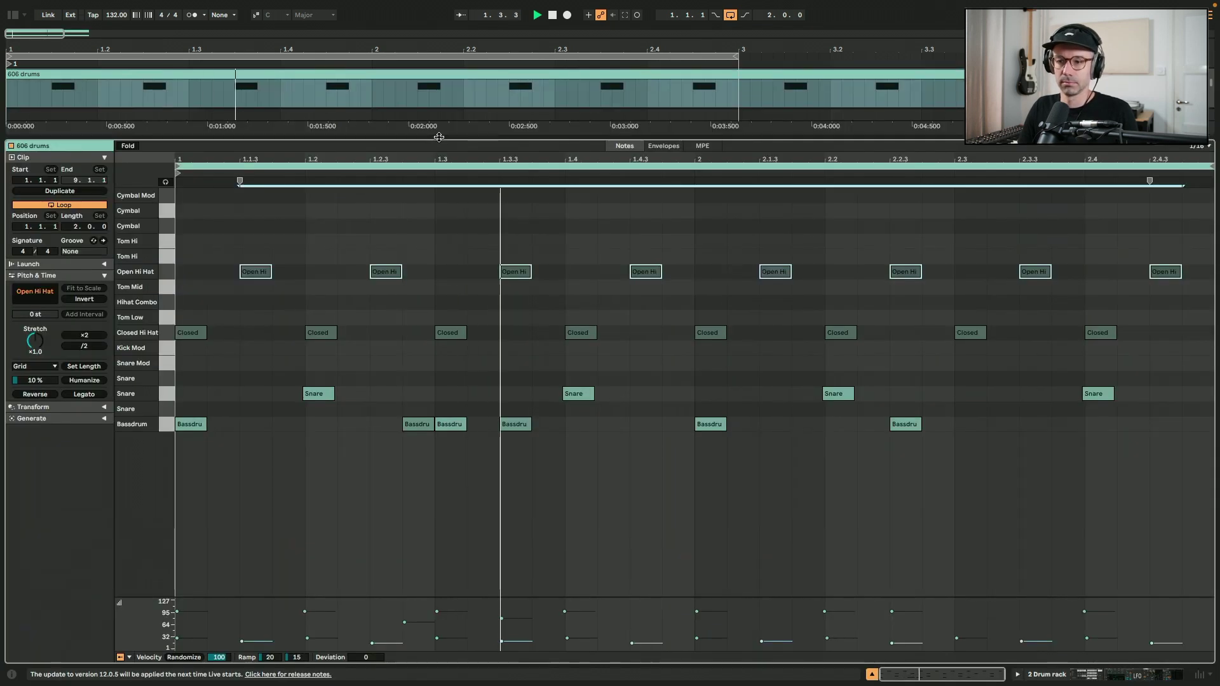
{"action": "left_click", "coordinate": [1166, 272]}
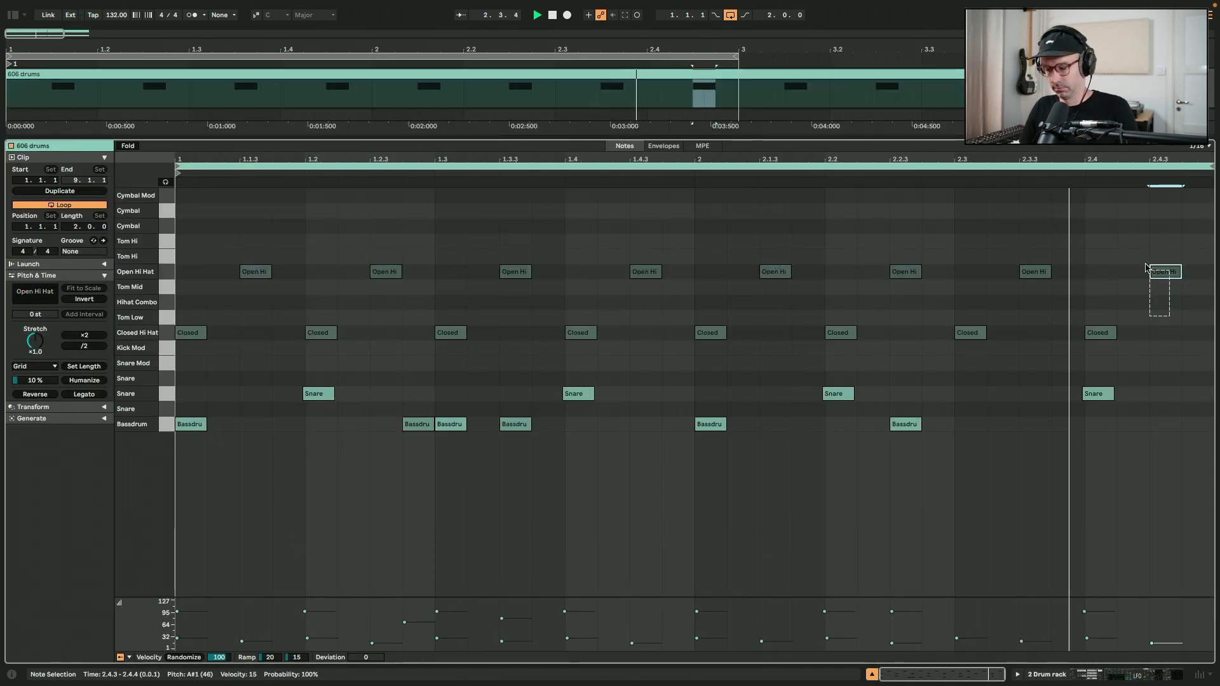
{"action": "scroll", "coordinate": [1131, 244], "scroll_direction": "up", "scroll_amount": 3}
{"action": "scroll", "coordinate": [1130, 247], "scroll_direction": "down", "scroll_amount": 3}
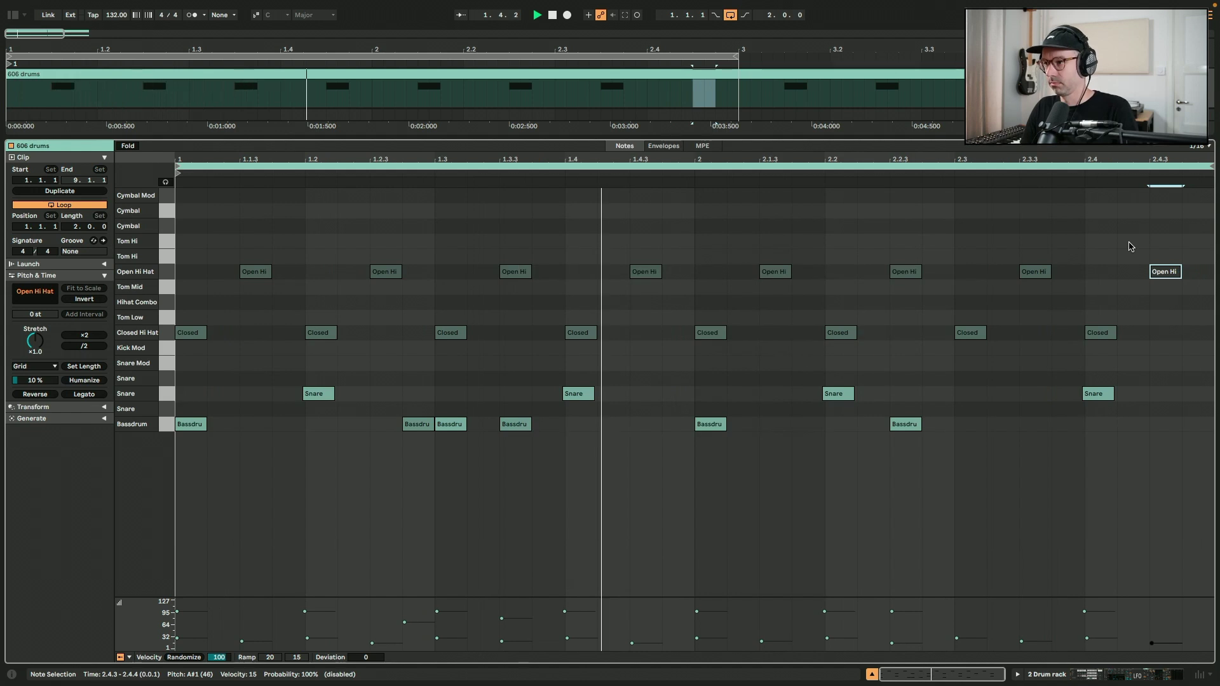